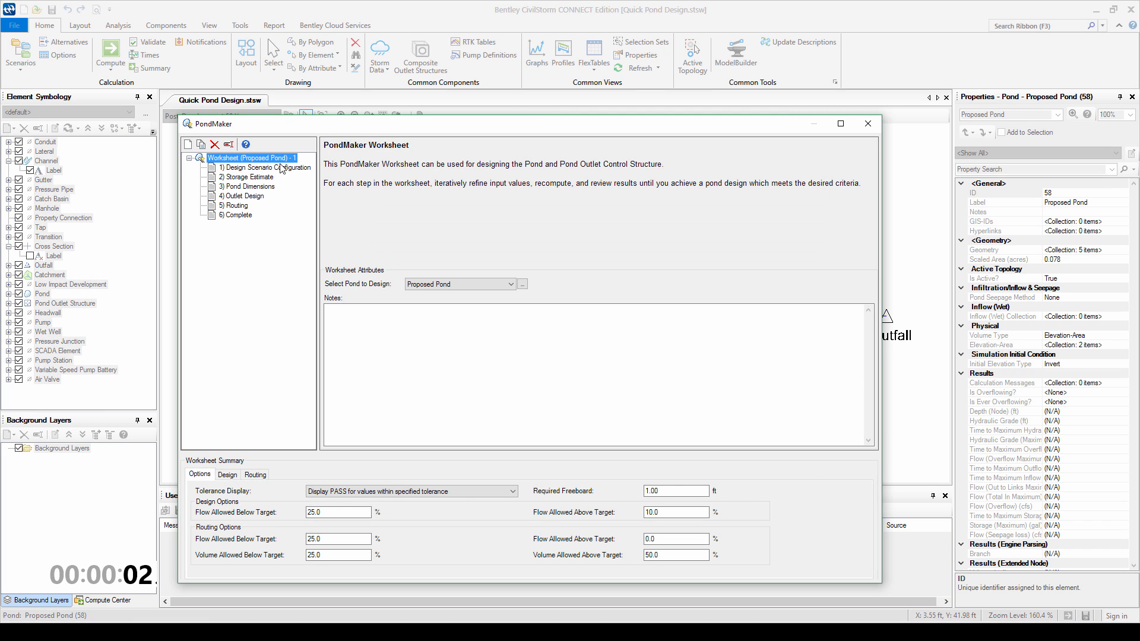
- Add Post-Development 10 Yr as the first design scenario in the worksheet's design scenario configuration
{"action": "left_click", "coordinate": [281, 169]}
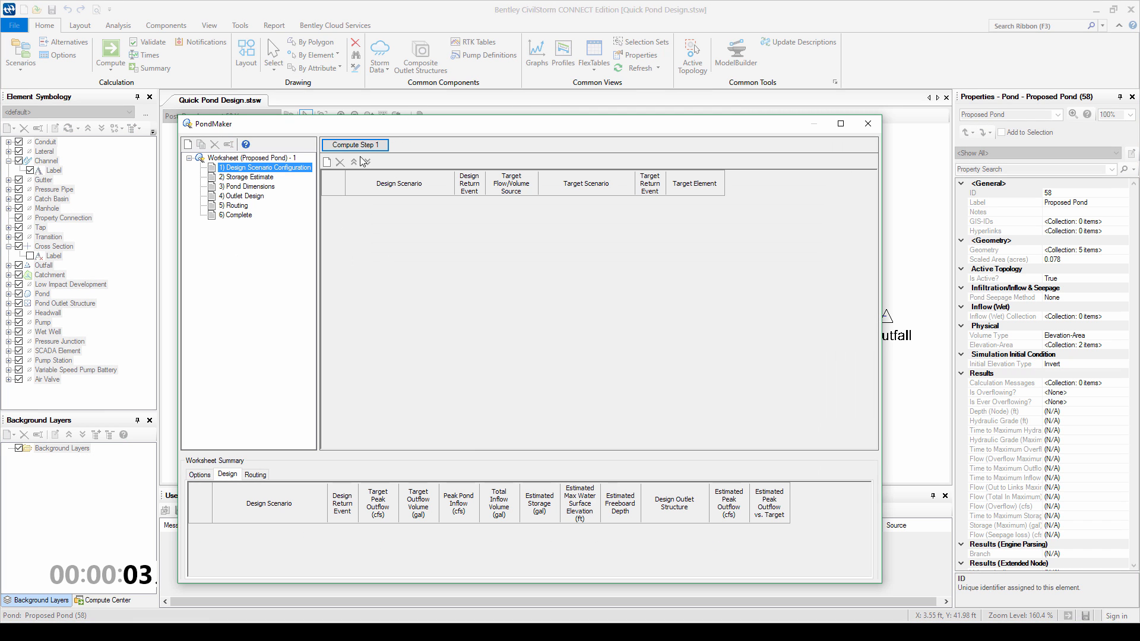
{"action": "left_click", "coordinate": [327, 162]}
{"action": "left_click", "coordinate": [552, 355]}
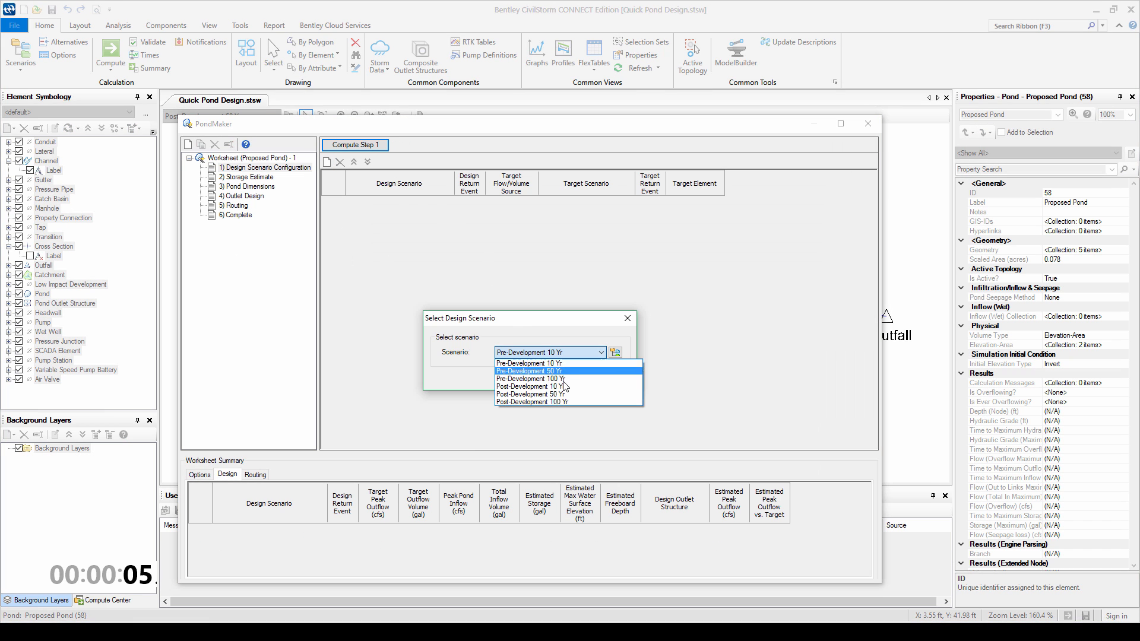
{"action": "left_click", "coordinate": [591, 385]}
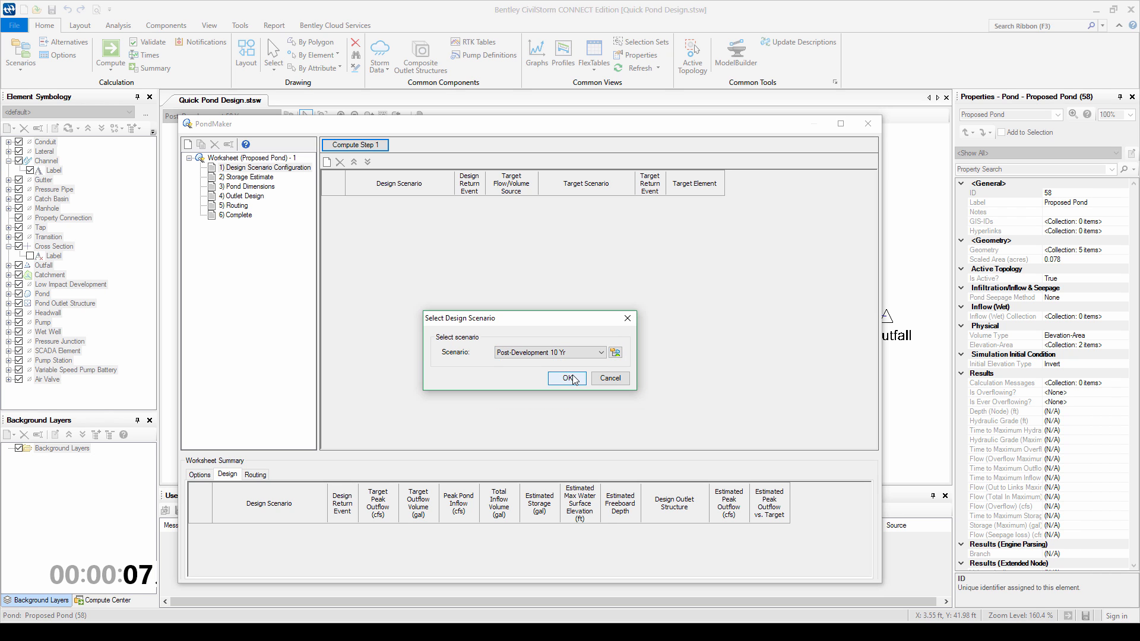
{"action": "left_click", "coordinate": [574, 379]}
- Add the Post-Development 50 Yr and Post-Development 100 Yr scenarios as further design scenarios
{"action": "left_click", "coordinate": [327, 161]}
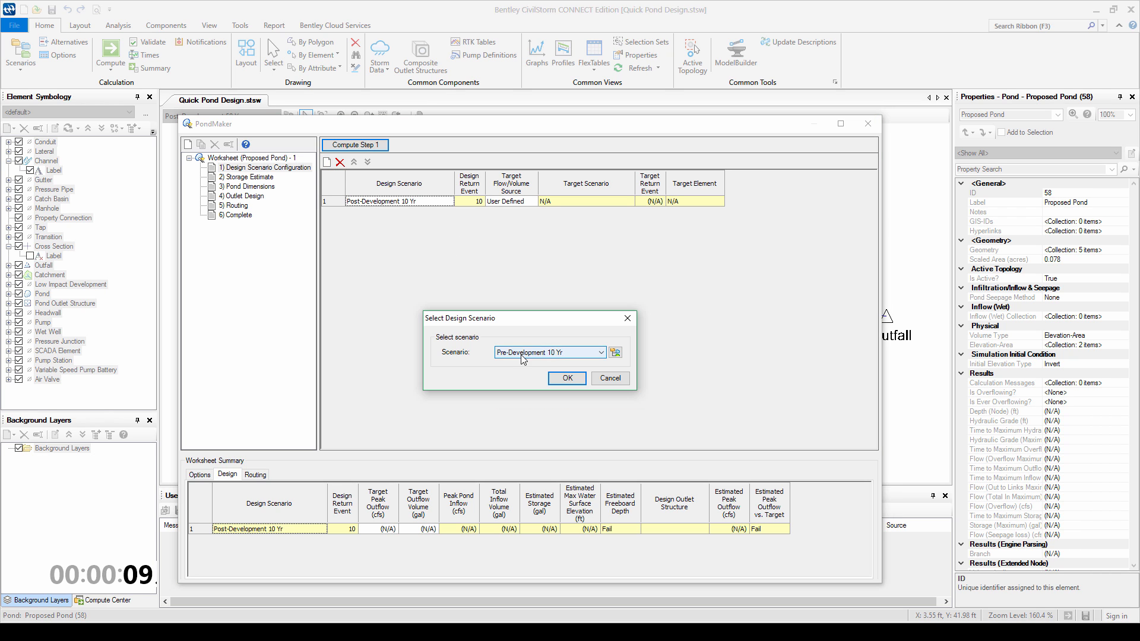
{"action": "left_click", "coordinate": [601, 352]}
{"action": "left_click", "coordinate": [534, 395]}
{"action": "left_click", "coordinate": [569, 379]}
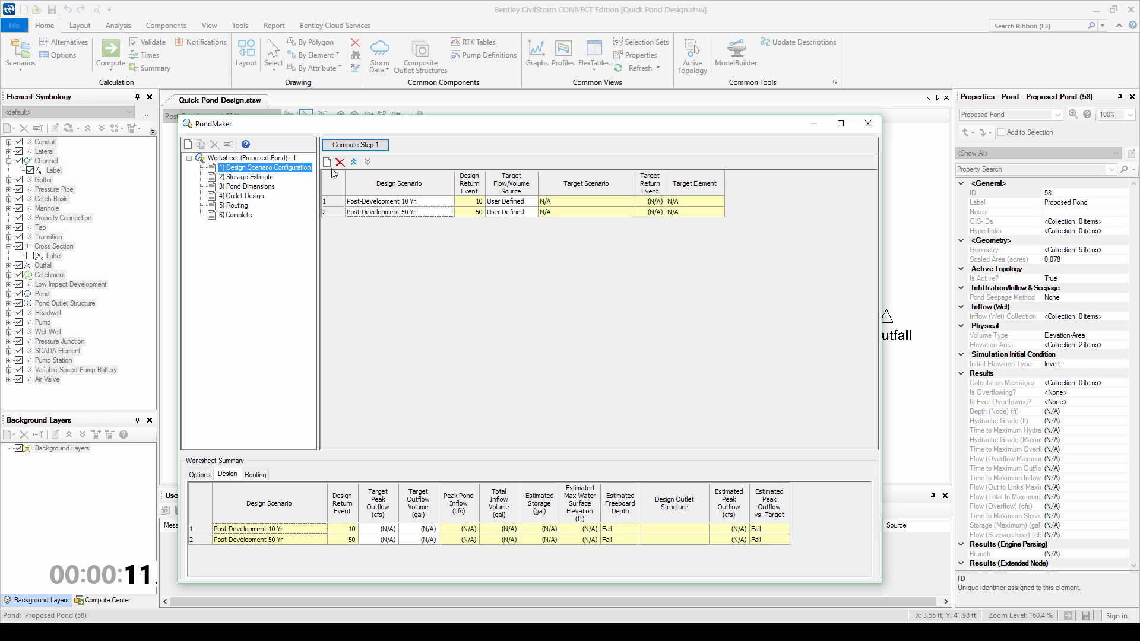
{"action": "left_click", "coordinate": [327, 162]}
{"action": "left_click", "coordinate": [549, 353]}
{"action": "left_click", "coordinate": [544, 403]}
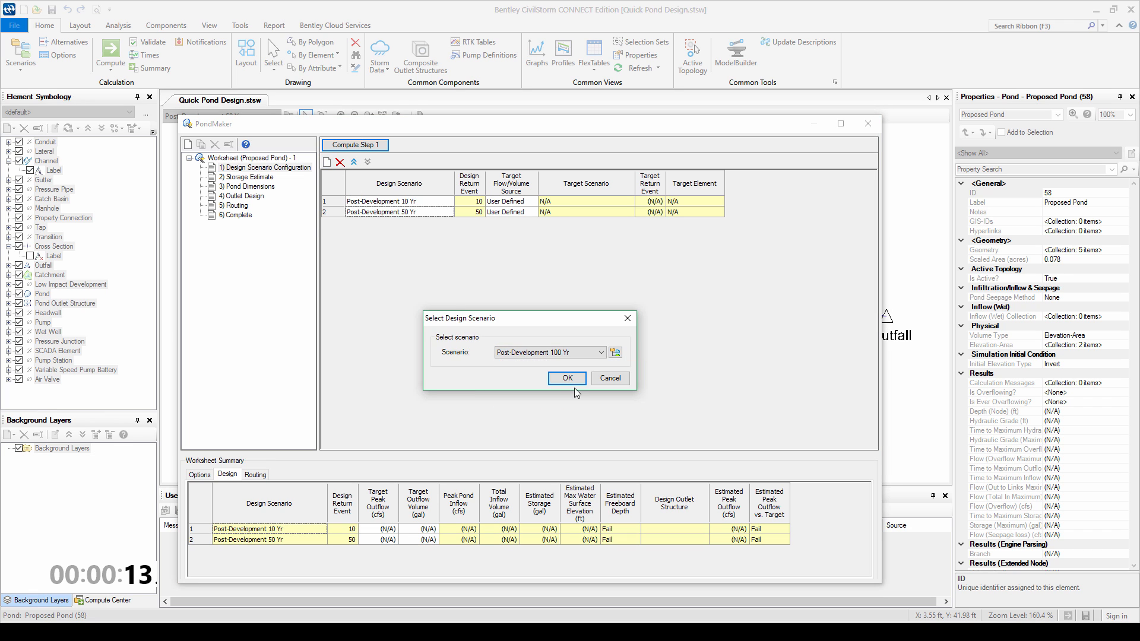
{"action": "left_click", "coordinate": [572, 379]}
- Globally set the target flow/volume source to Scenario for all design scenario rows
{"action": "right_click", "coordinate": [512, 183]}
{"action": "left_click", "coordinate": [546, 194]}
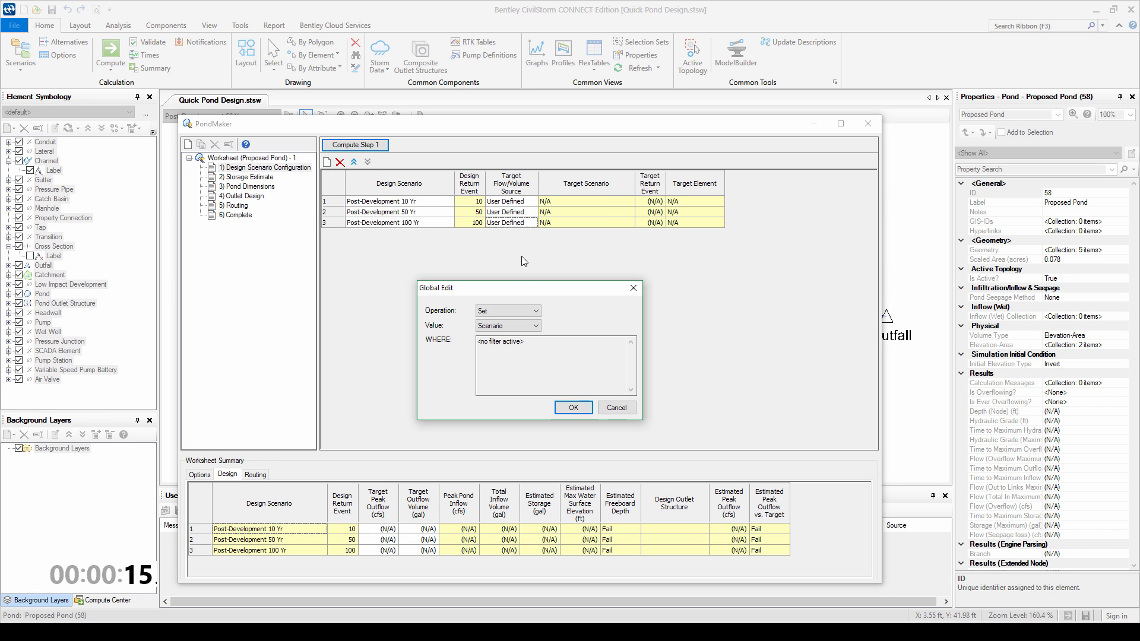
{"action": "left_click", "coordinate": [574, 408]}
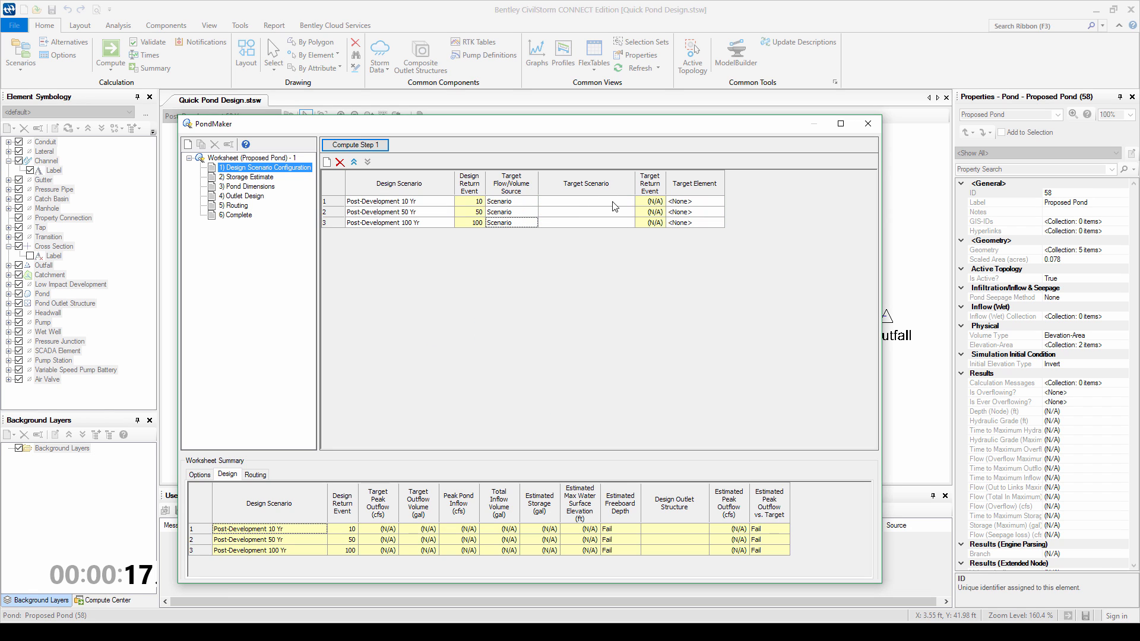
- Assign Pre-Development 10 Yr, 50 Yr and 100 Yr as target scenarios for the matching 10, 50 and 100 Yr rows
{"action": "left_click", "coordinate": [615, 201]}
{"action": "left_click", "coordinate": [627, 202]}
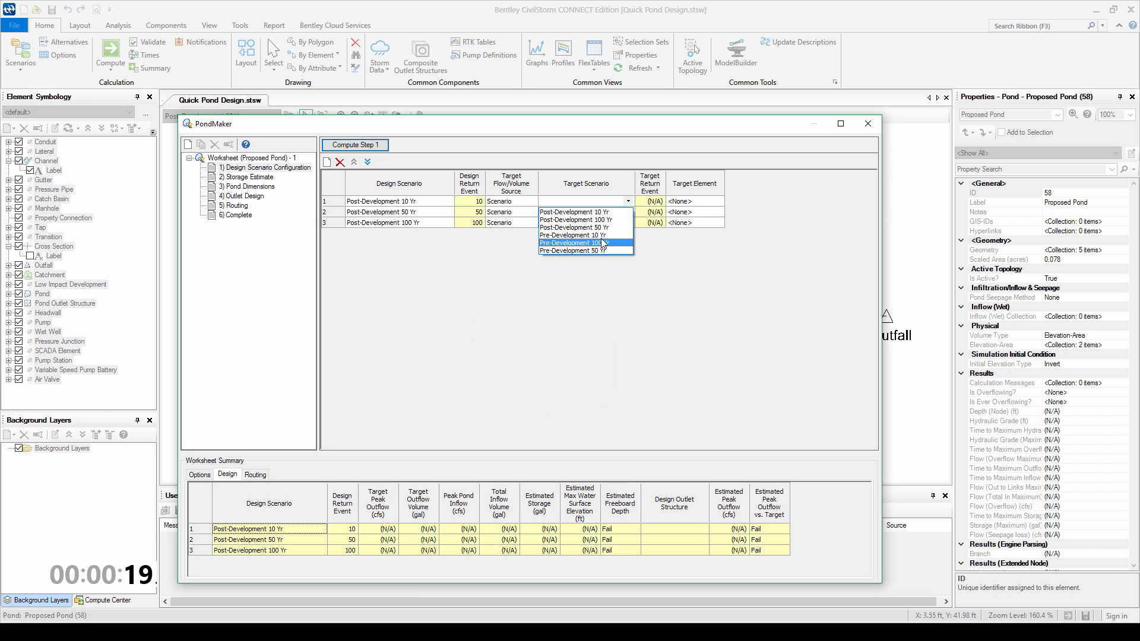
{"action": "left_click", "coordinate": [585, 235]}
{"action": "left_click", "coordinate": [627, 213]}
{"action": "left_click", "coordinate": [627, 212]}
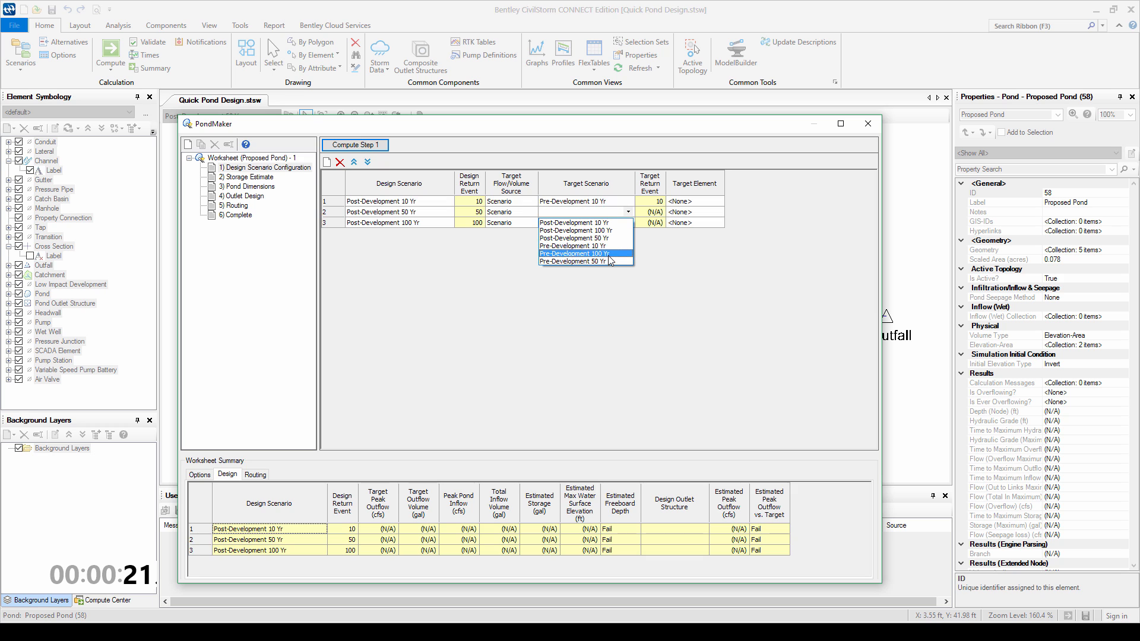
{"action": "left_click", "coordinate": [608, 260]}
{"action": "left_click", "coordinate": [627, 223]}
{"action": "left_click", "coordinate": [627, 222]}
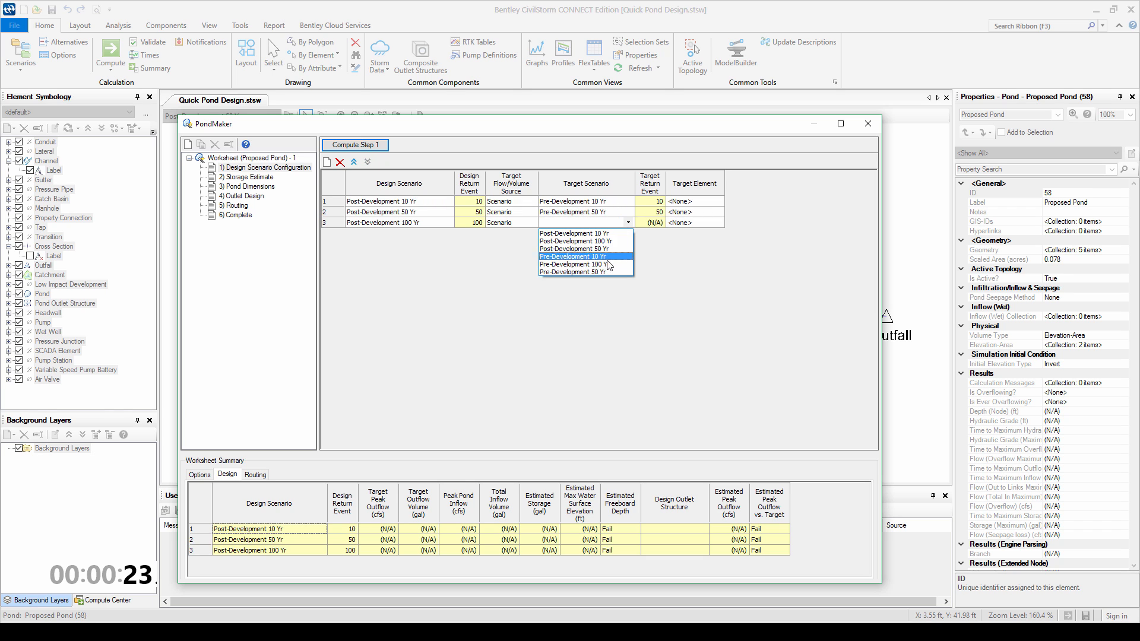
{"action": "left_click", "coordinate": [605, 274]}
- Set Outfall as the target element for all three design scenarios and compute step 1
{"action": "left_click", "coordinate": [718, 203]}
{"action": "left_click", "coordinate": [718, 203]}
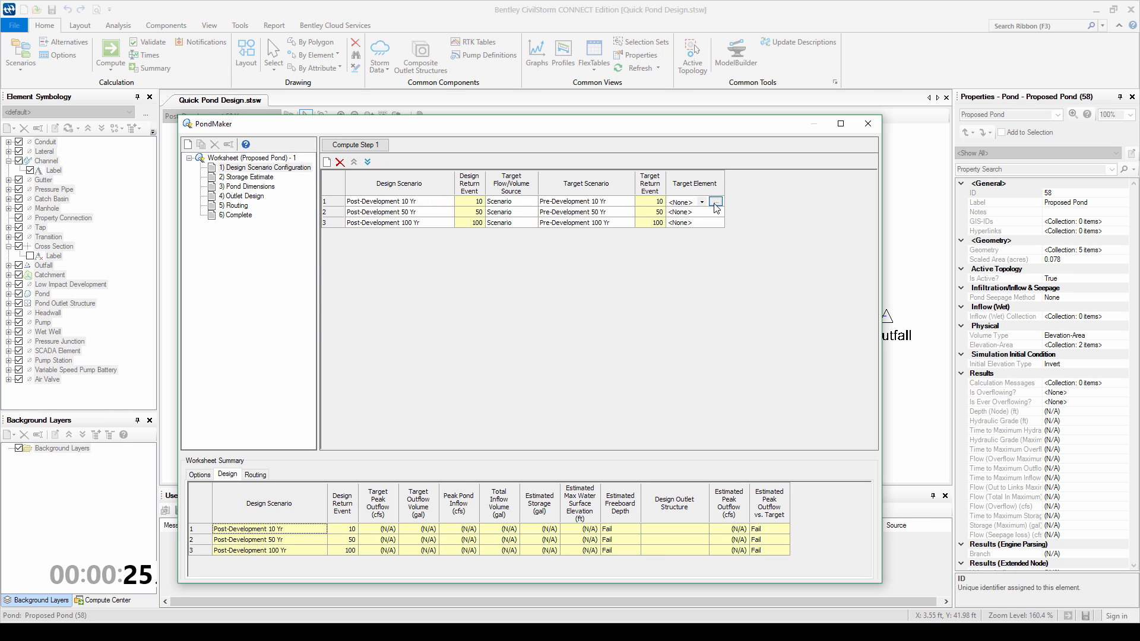
{"action": "left_click", "coordinate": [888, 318]}
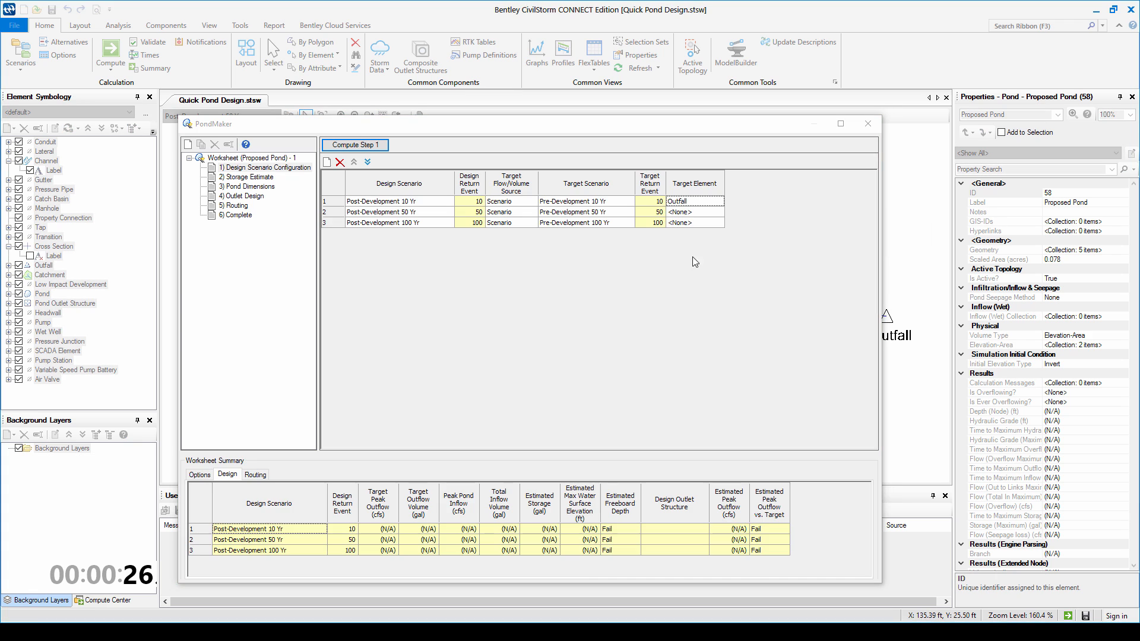
{"action": "left_click", "coordinate": [690, 213]}
{"action": "left_click", "coordinate": [705, 212]}
{"action": "left_click", "coordinate": [691, 229]}
{"action": "left_click", "coordinate": [701, 225]}
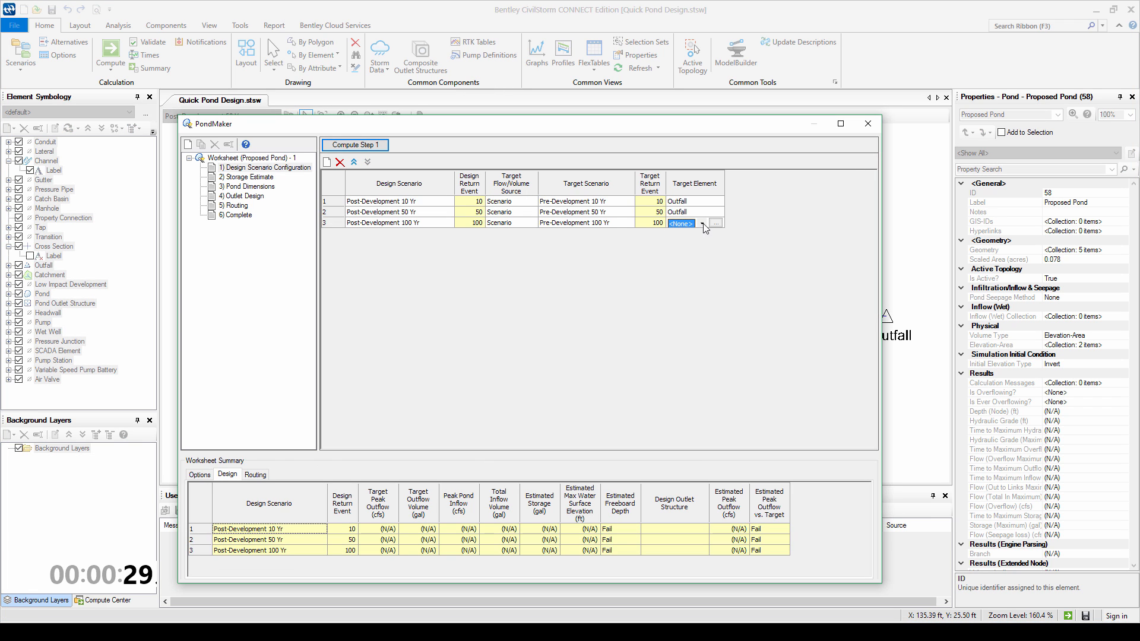
{"action": "left_click", "coordinate": [687, 242]}
{"action": "left_click", "coordinate": [360, 145]}
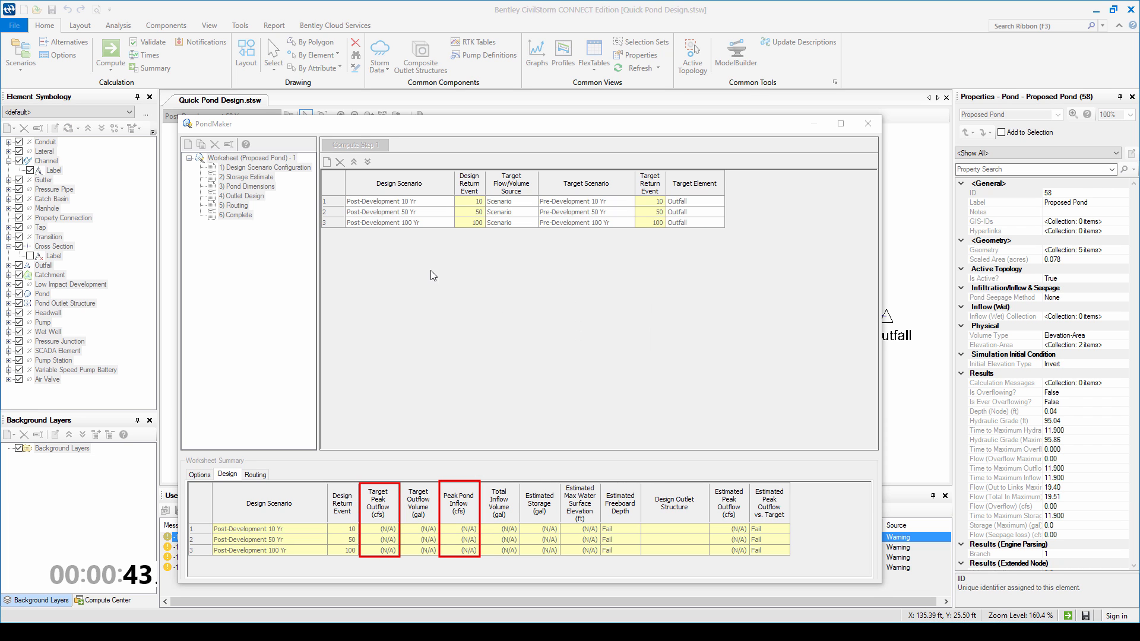
- Choose Upper Boundary as the storage estimate method and compute step 2
{"action": "left_click", "coordinate": [266, 178]}
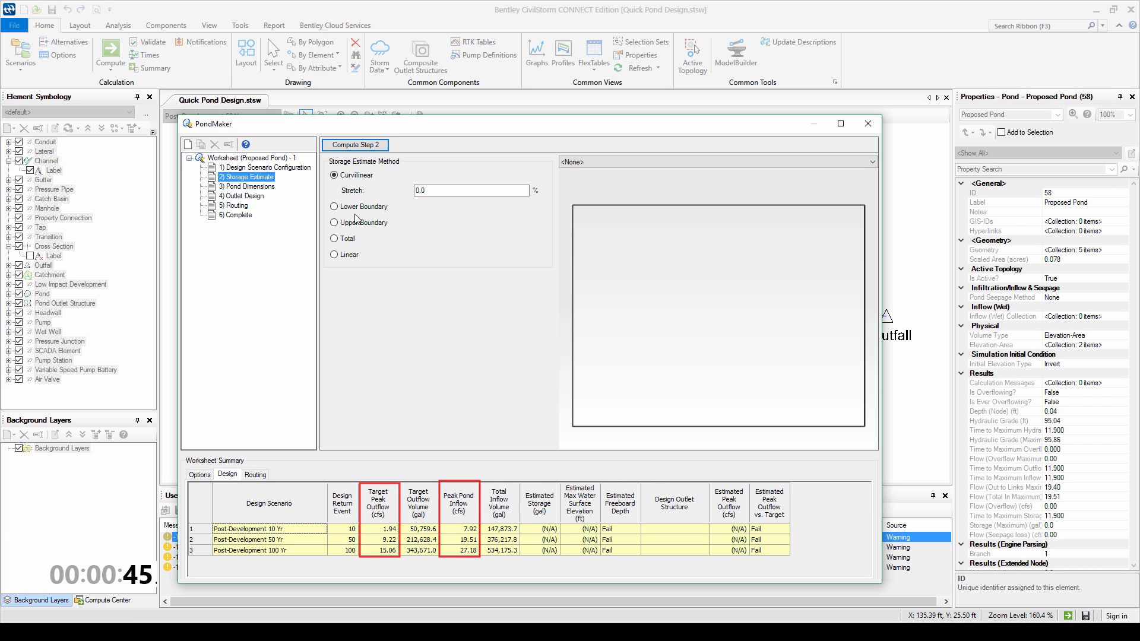
{"action": "left_click", "coordinate": [355, 224]}
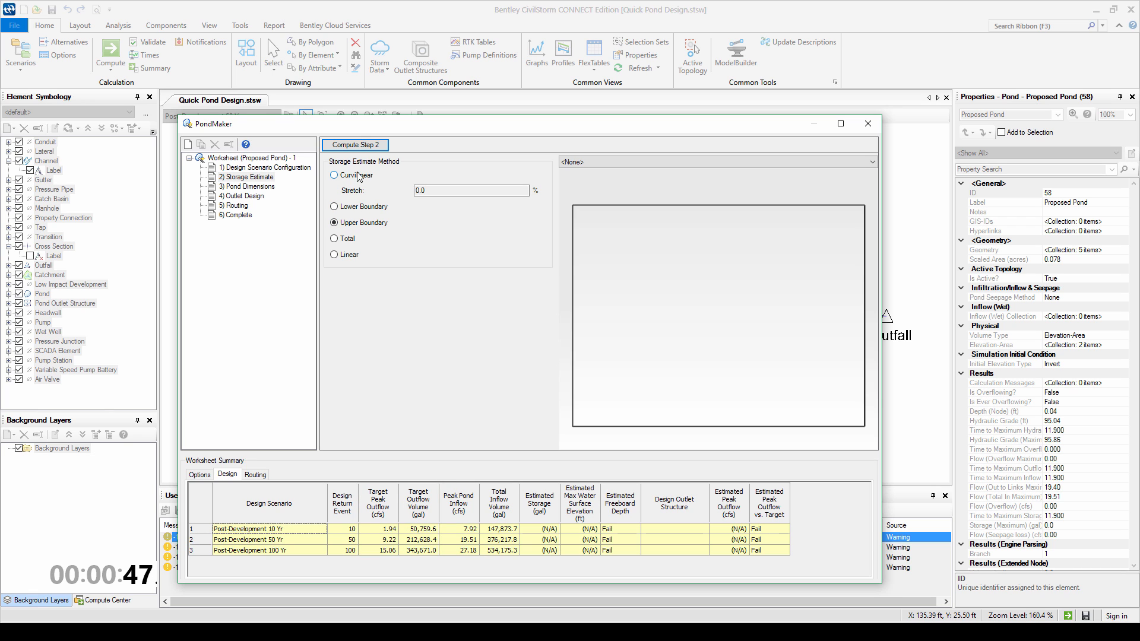
{"action": "left_click", "coordinate": [363, 145]}
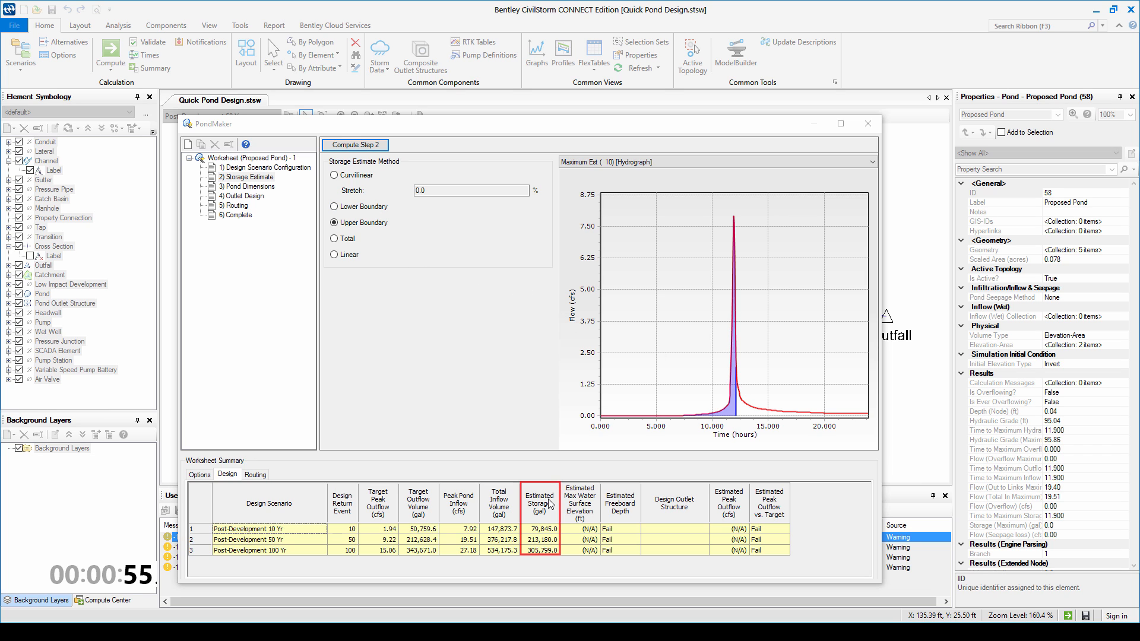
- Start generating dimensions in the Pond Dimensions step with Pond Area as the dimension to compute
{"action": "left_click", "coordinate": [256, 185]}
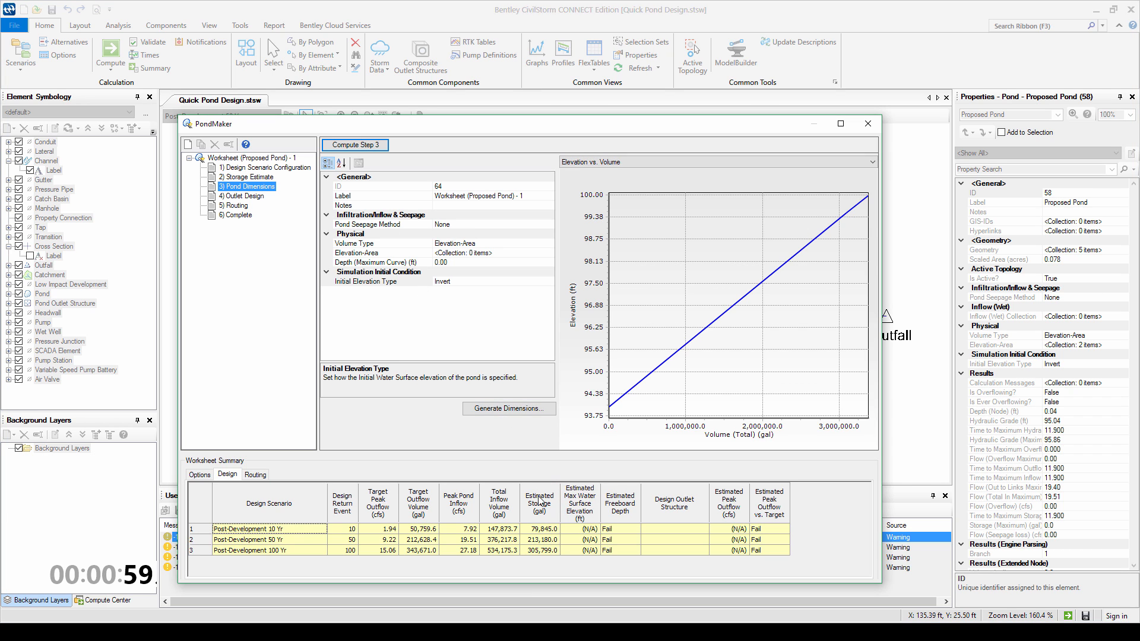
{"action": "left_click", "coordinate": [508, 409]}
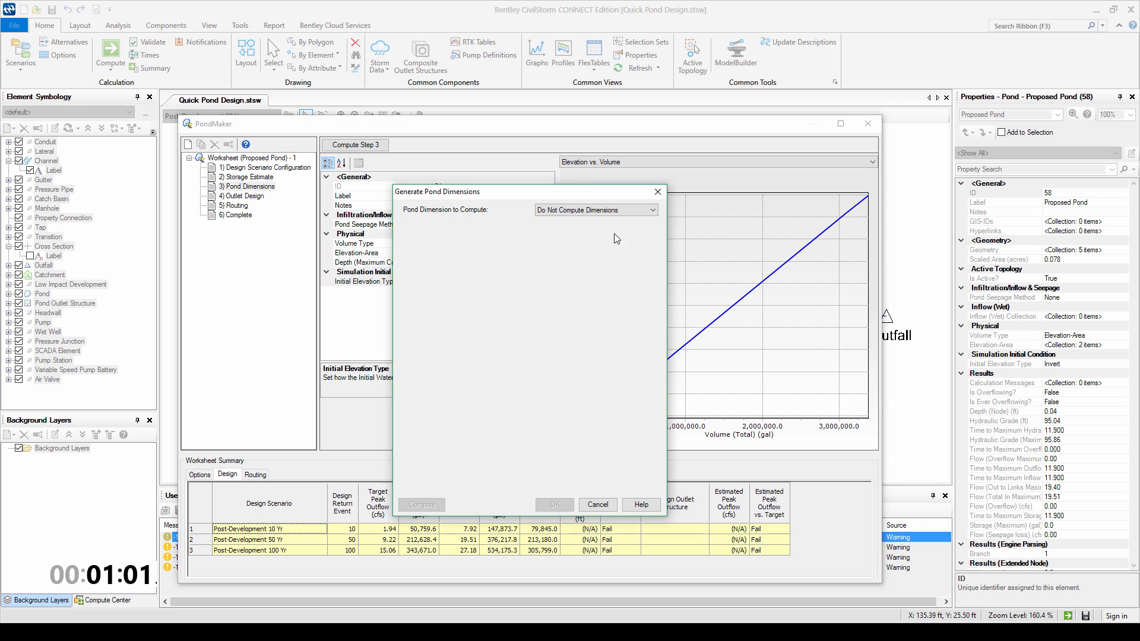
{"action": "left_click", "coordinate": [605, 210]}
{"action": "left_click", "coordinate": [551, 243]}
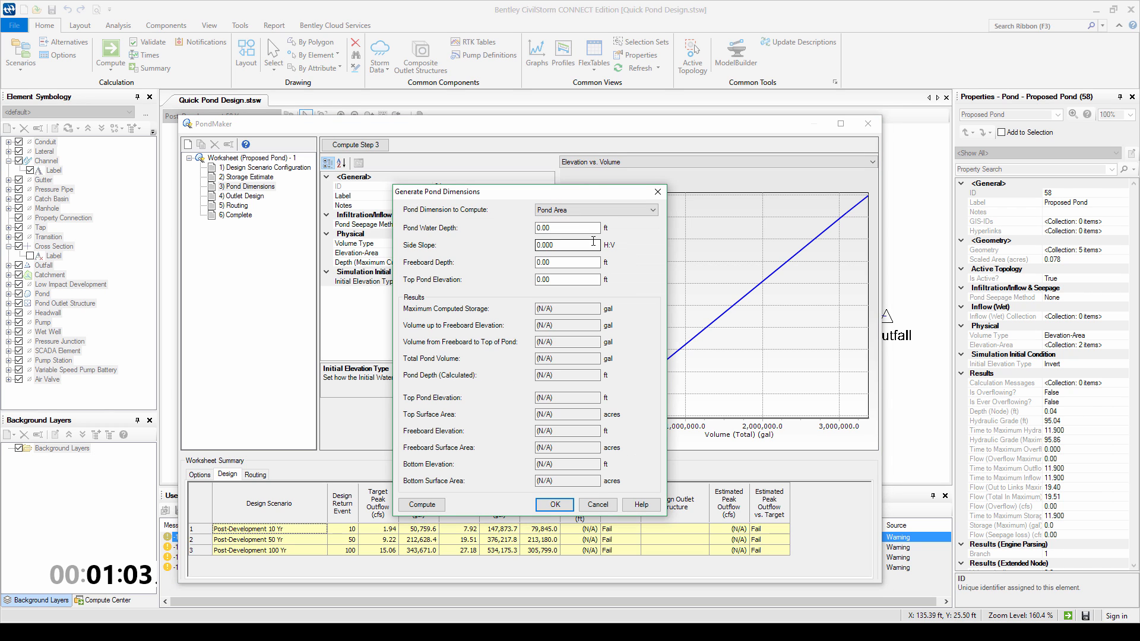
- Set the pond water depth to 4.5 ft, side slope to 1, freeboard depth to 0.5 ft and top elevation to 100 ft
{"action": "double_click", "coordinate": [579, 228]}
{"action": "type", "text": "4.5"}
{"action": "key", "text": "Tab"}
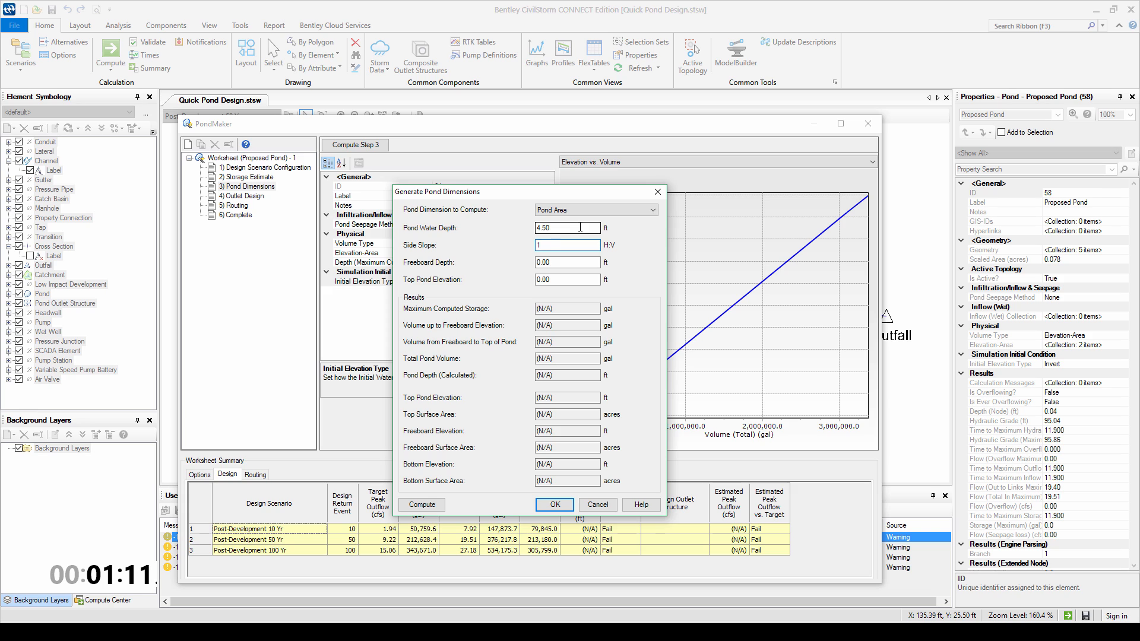
{"action": "key", "text": "Tab"}
{"action": "key", "text": "BackSpace"}
{"action": "type", "text": ".5"}
{"action": "key", "text": "Tab"}
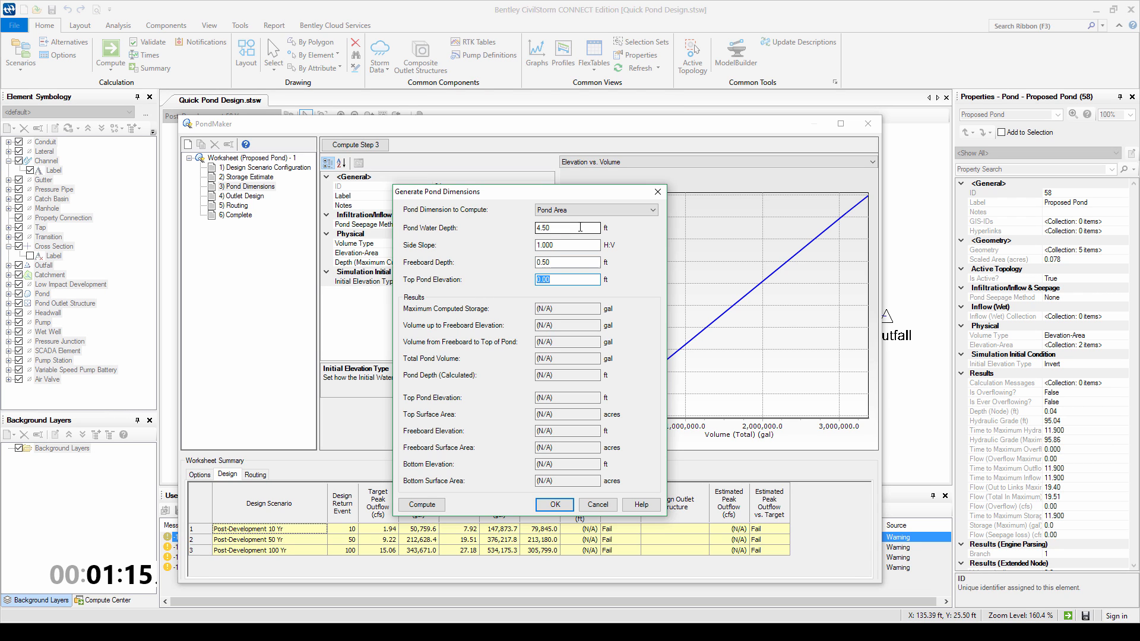
{"action": "type", "text": "1"}
{"action": "left_click", "coordinate": [571, 262]}
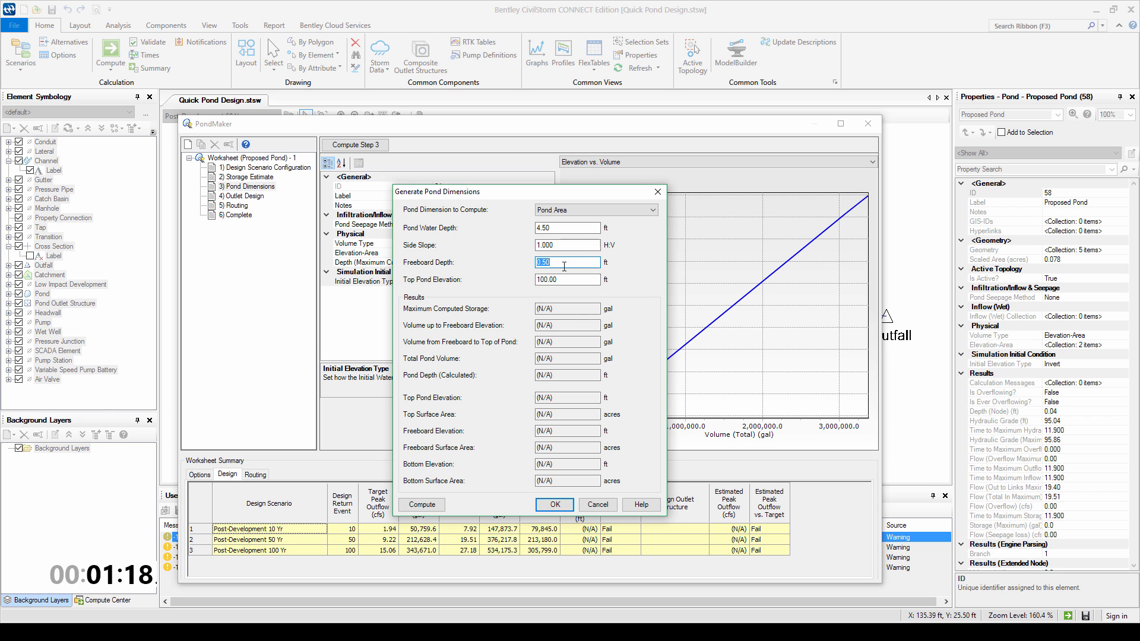
- Compute the pond dimensions, apply them to the worksheet, and compute step 3
{"action": "left_click", "coordinate": [422, 505]}
{"action": "left_click", "coordinate": [558, 506]}
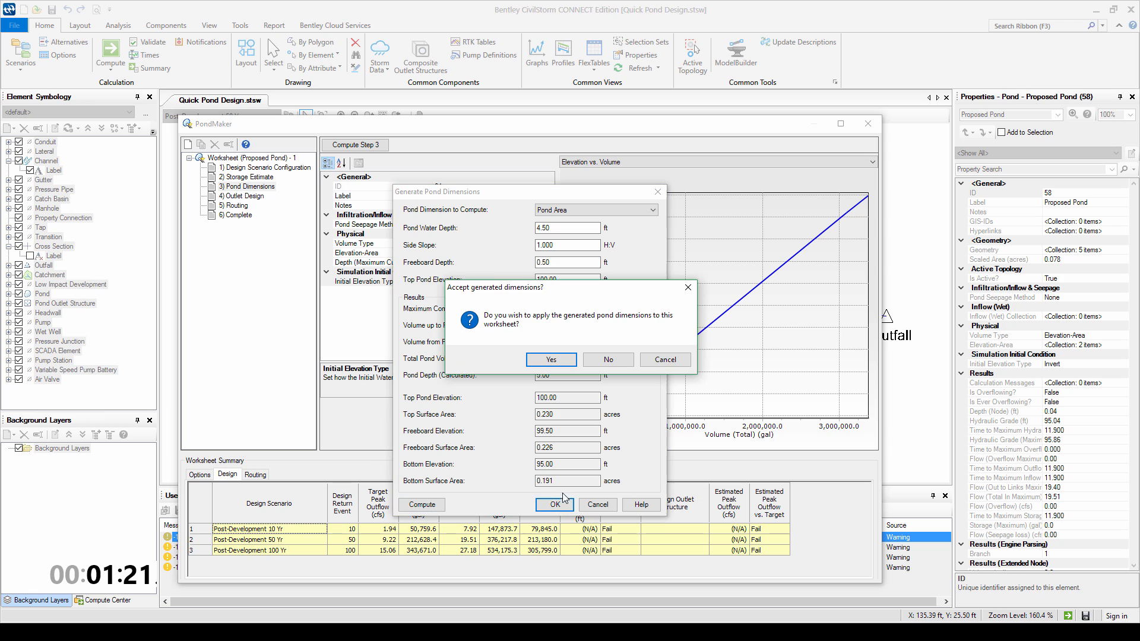
{"action": "left_click", "coordinate": [567, 362]}
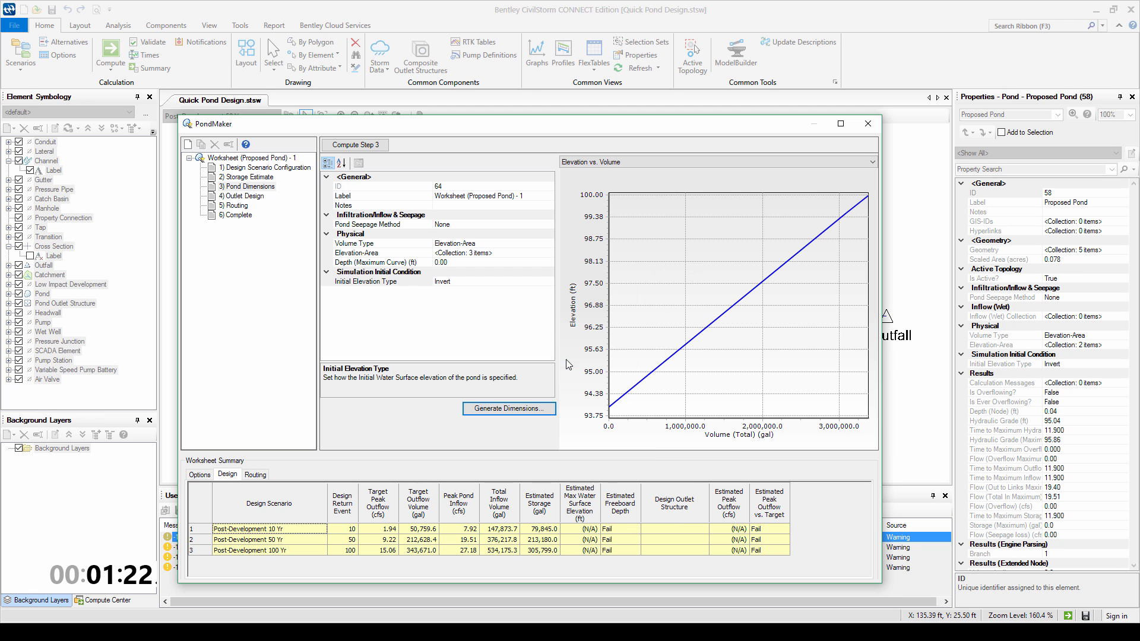
{"action": "left_click", "coordinate": [363, 146]}
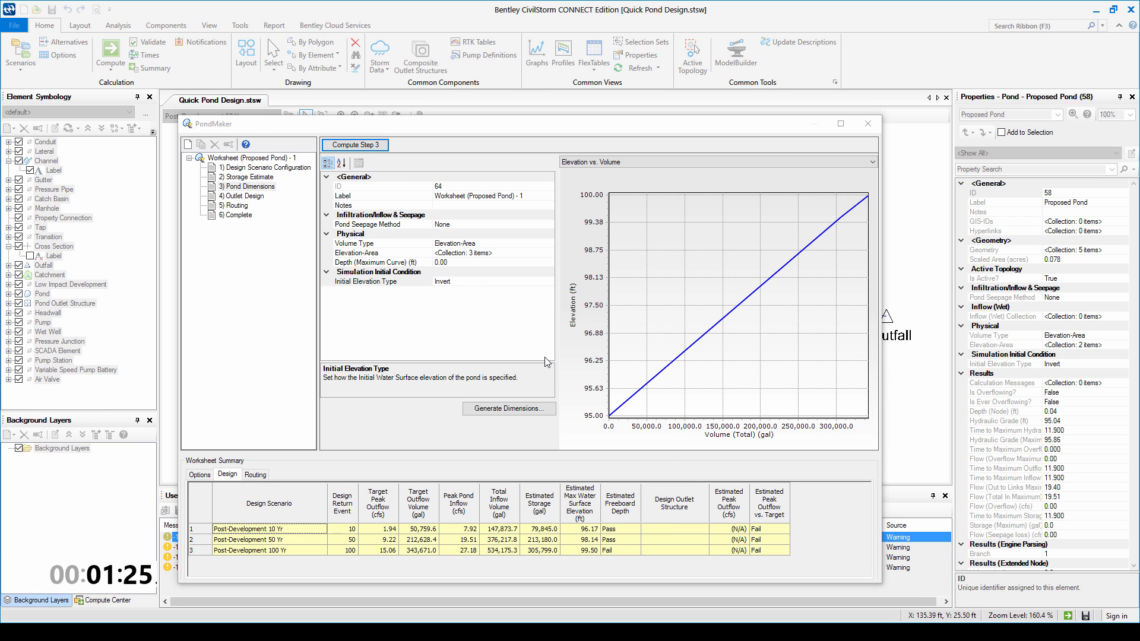
- Set the required freeboard to 0.5 ft in the worksheet options and return to the design summary
{"action": "left_click", "coordinate": [200, 475]}
{"action": "left_click_drag", "start_coordinate": [643, 491], "coordinate": [657, 484]}
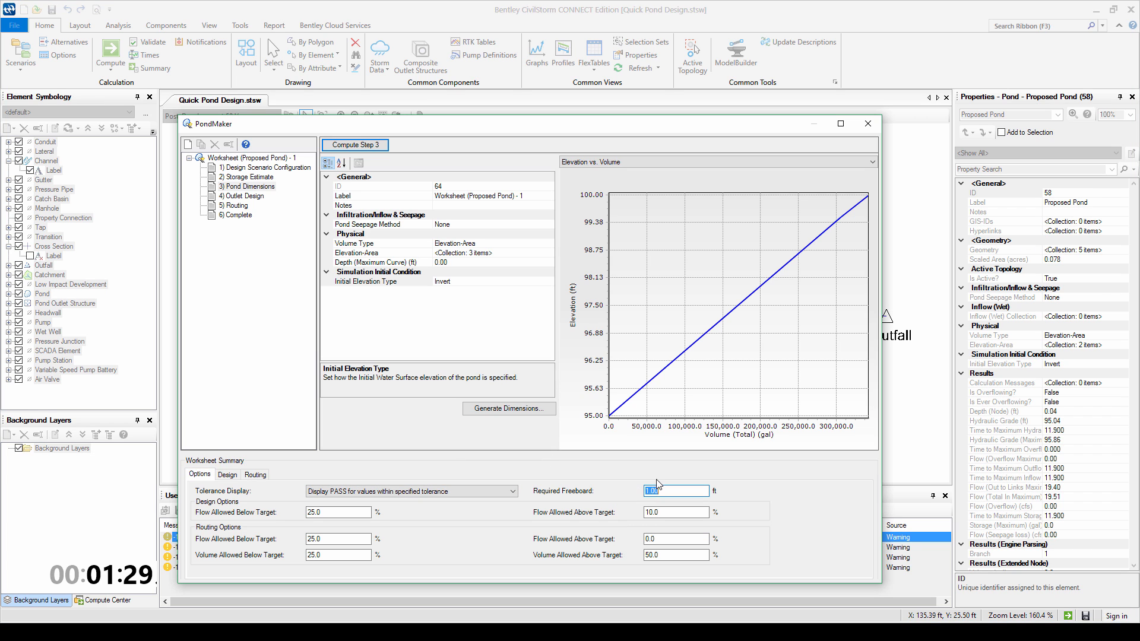
{"action": "type", "text": ".5"}
{"action": "left_click", "coordinate": [231, 477]}
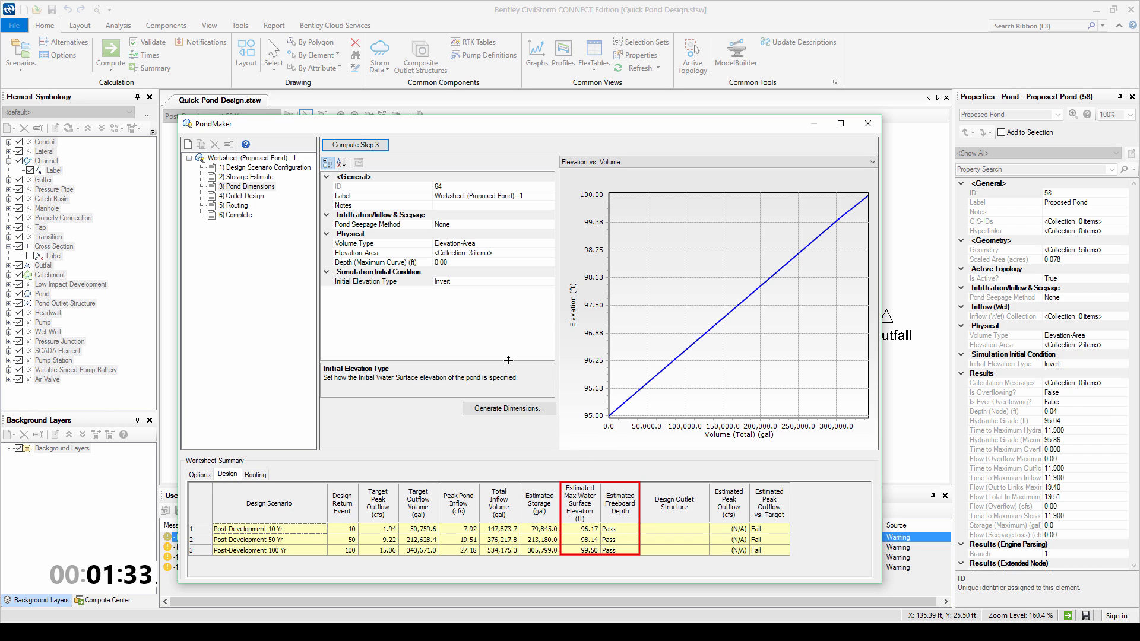
- Add a riser and an orifice to a new composite outlet structure in the Outlet Design step
{"action": "left_click", "coordinate": [244, 196]}
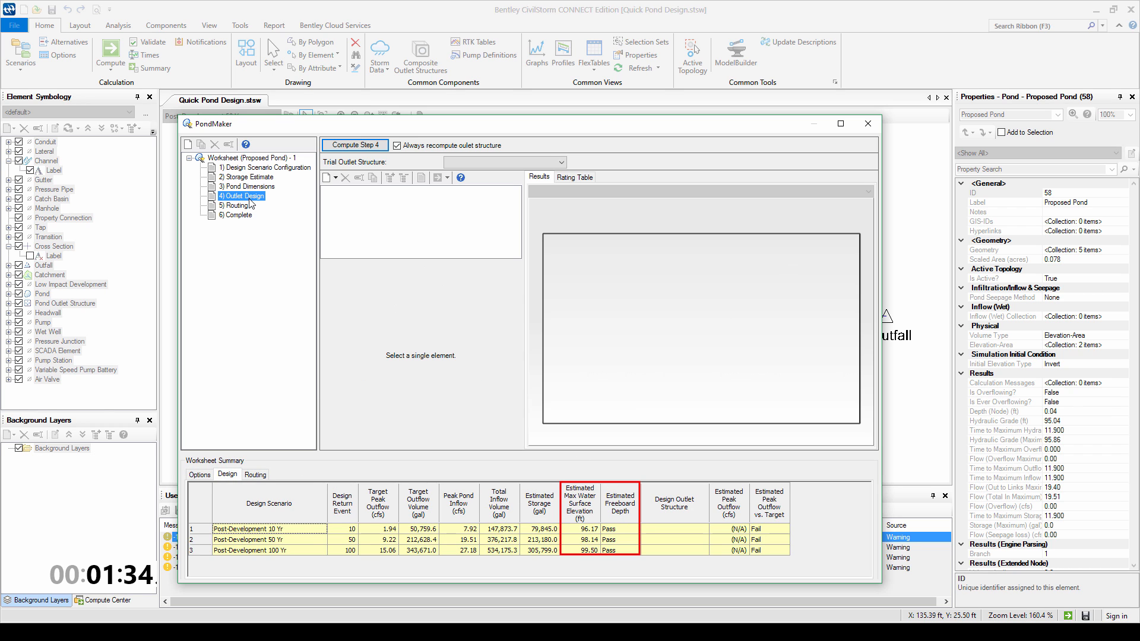
{"action": "left_click", "coordinate": [336, 179]}
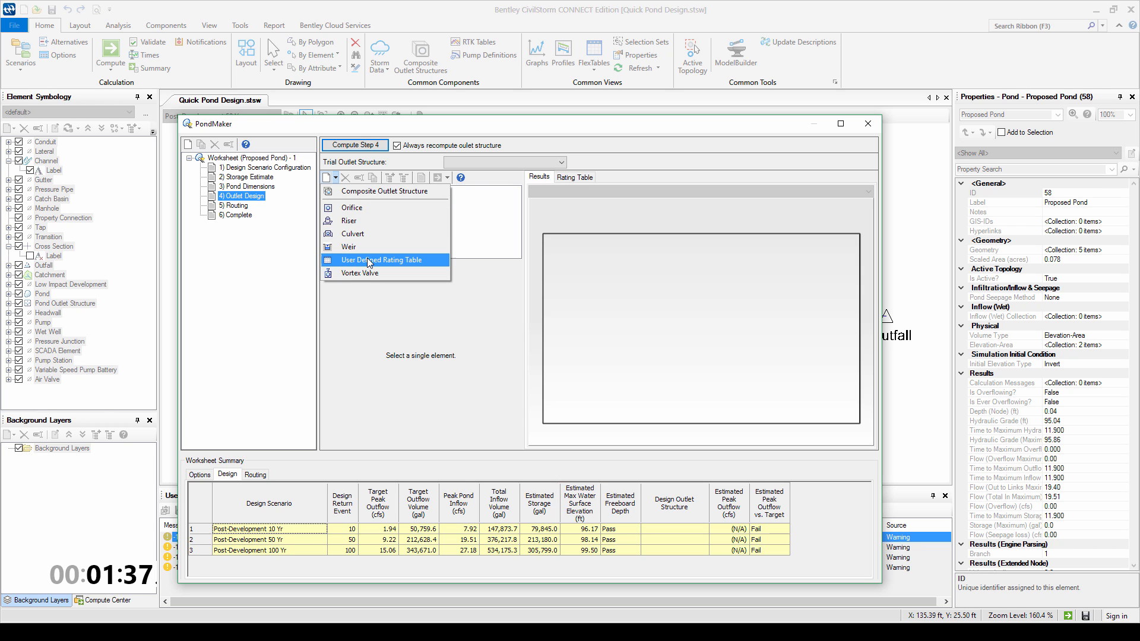
{"action": "left_click", "coordinate": [378, 221]}
{"action": "left_click", "coordinate": [337, 178]}
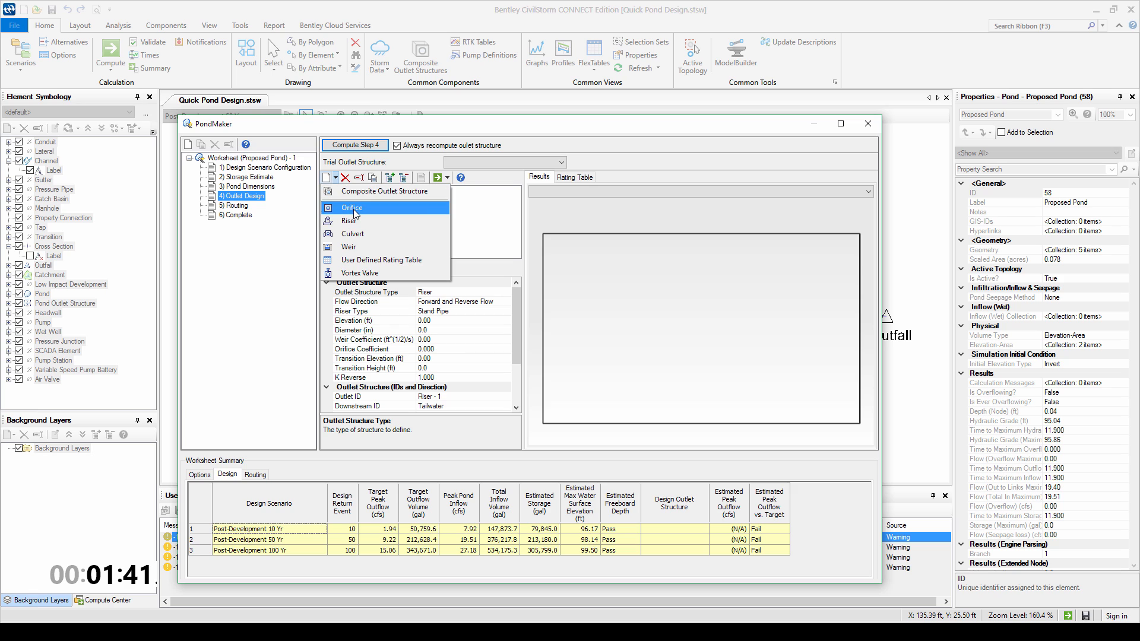
{"action": "left_click", "coordinate": [353, 208]}
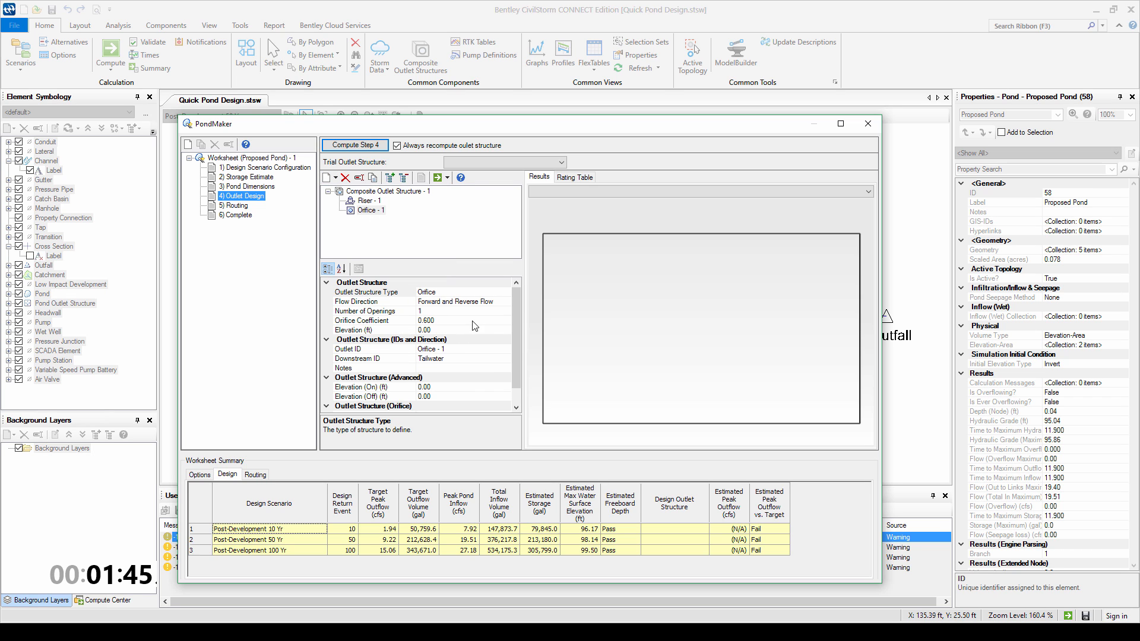
- Set the orifice's elevation to 95 ft and its diameter to 6 in
{"action": "left_click", "coordinate": [398, 330]}
{"action": "type", "text": "95"}
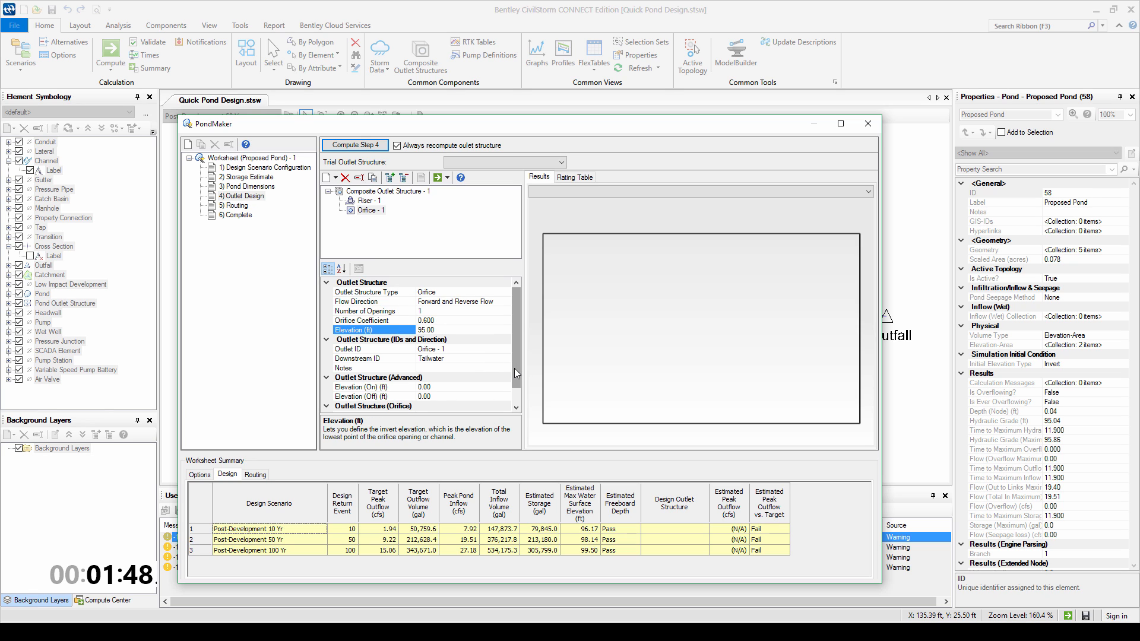
{"action": "scroll", "coordinate": [514, 368], "scroll_direction": "down", "scroll_amount": 1}
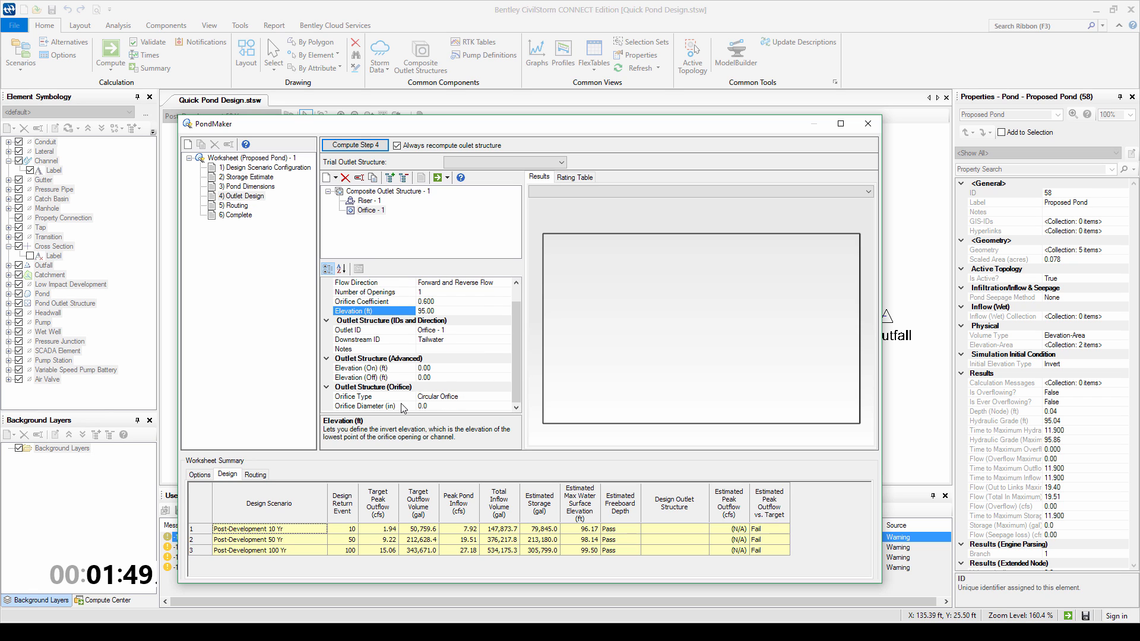
{"action": "left_click", "coordinate": [409, 408]}
{"action": "type", "text": "6"}
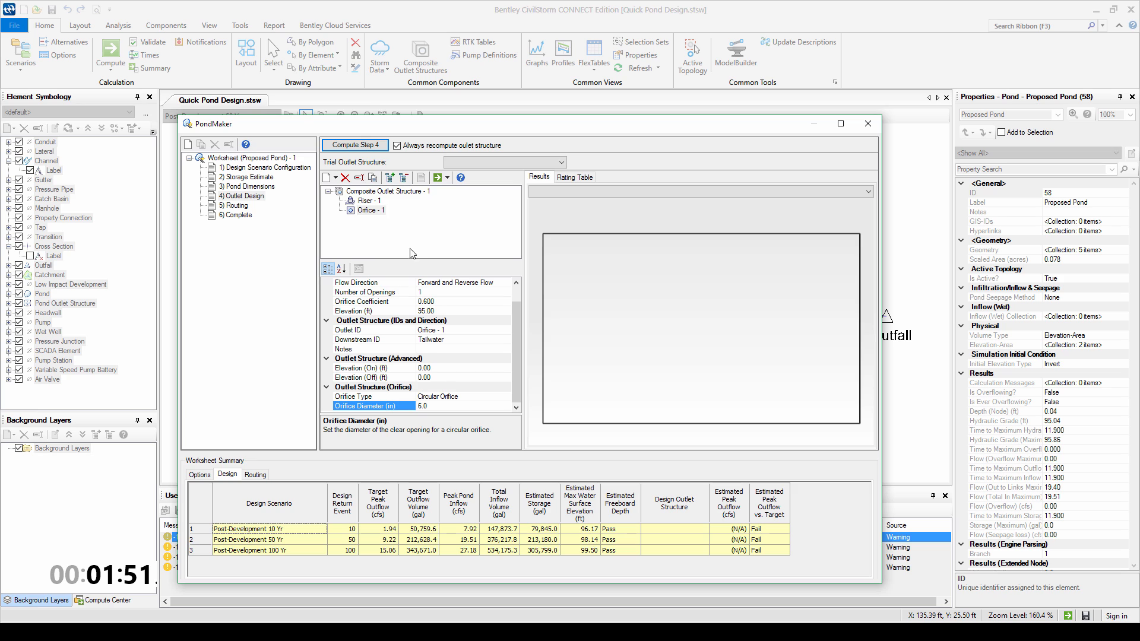
- Set the riser's elevation to 98 ft, diameter to 12 in, weir coefficient to 3 and orifice coefficient to 0.6, and compute the composite outlet's rating curve
{"action": "left_click", "coordinate": [369, 202]}
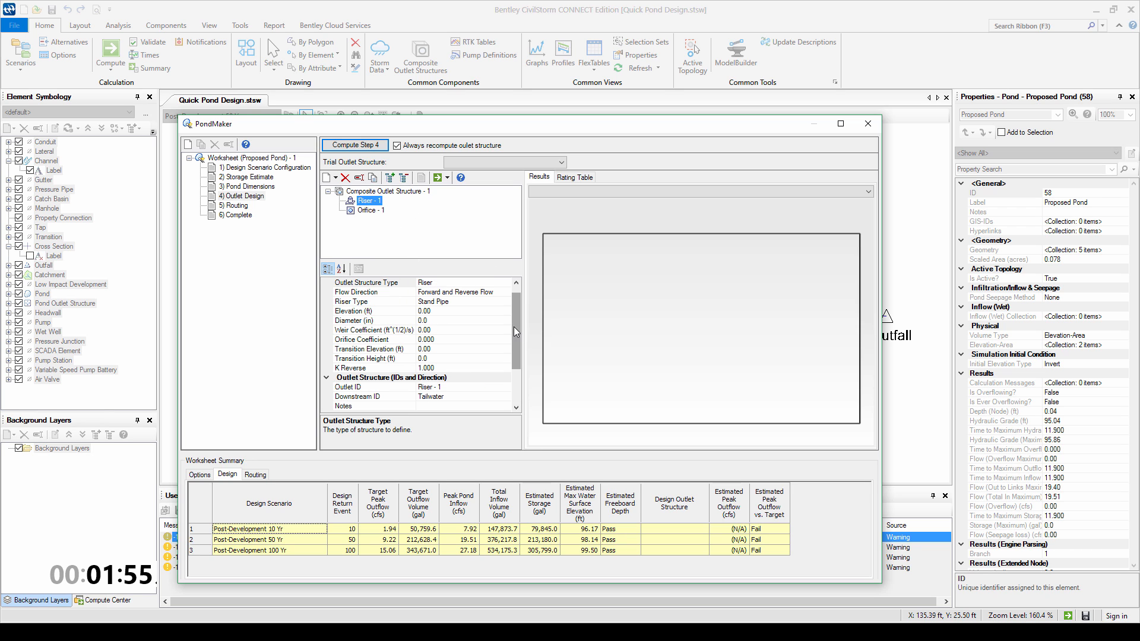
{"action": "left_click", "coordinate": [383, 309]}
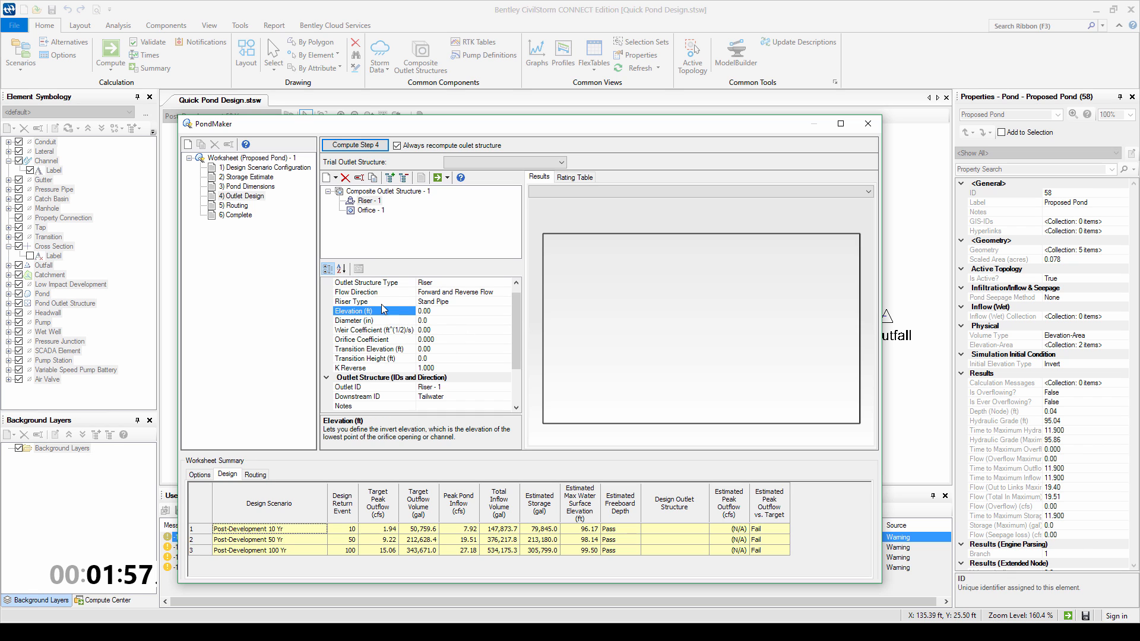
{"action": "type", "text": "98"}
{"action": "left_click", "coordinate": [380, 322]}
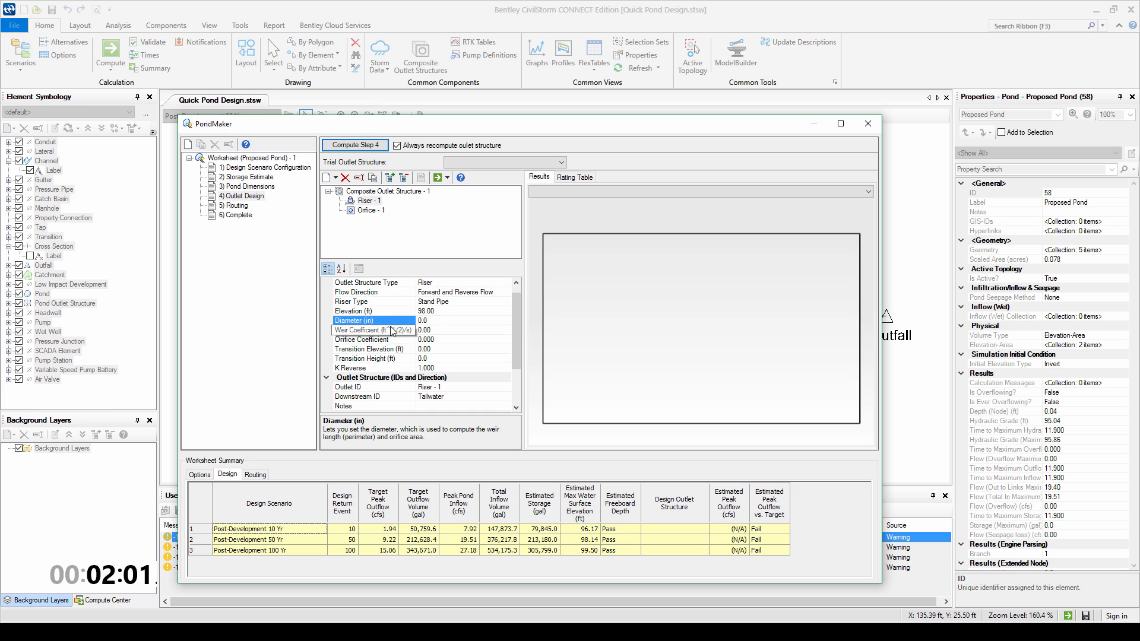
{"action": "type", "text": "12"}
{"action": "left_click", "coordinate": [400, 332]}
{"action": "type", "text": "3"}
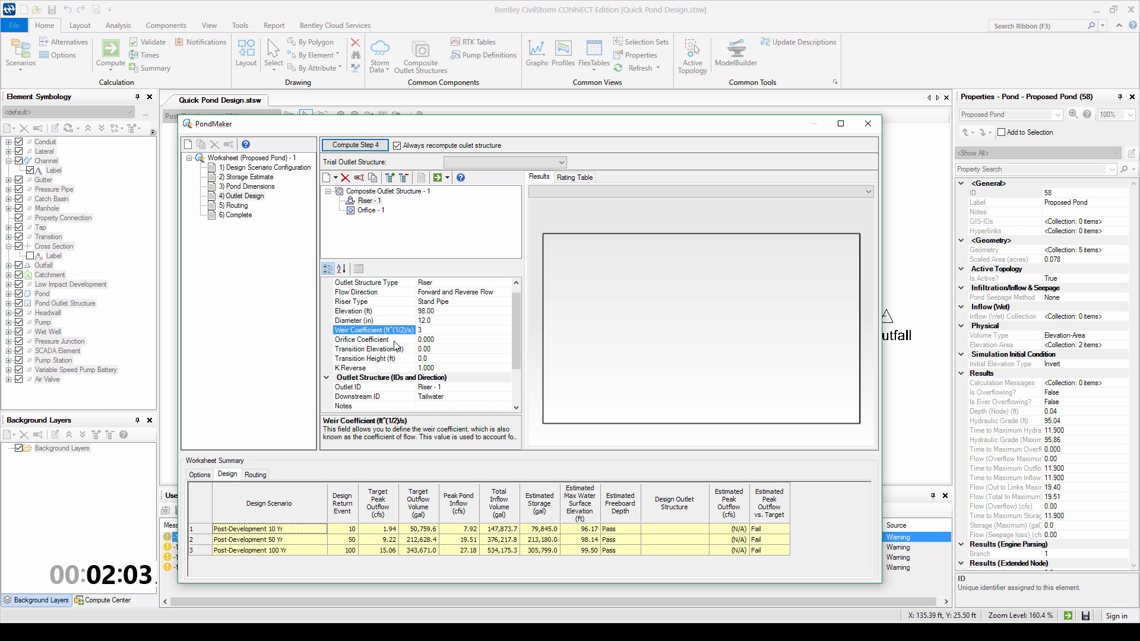
{"action": "left_click", "coordinate": [395, 342]}
{"action": "type", "text": ".6"}
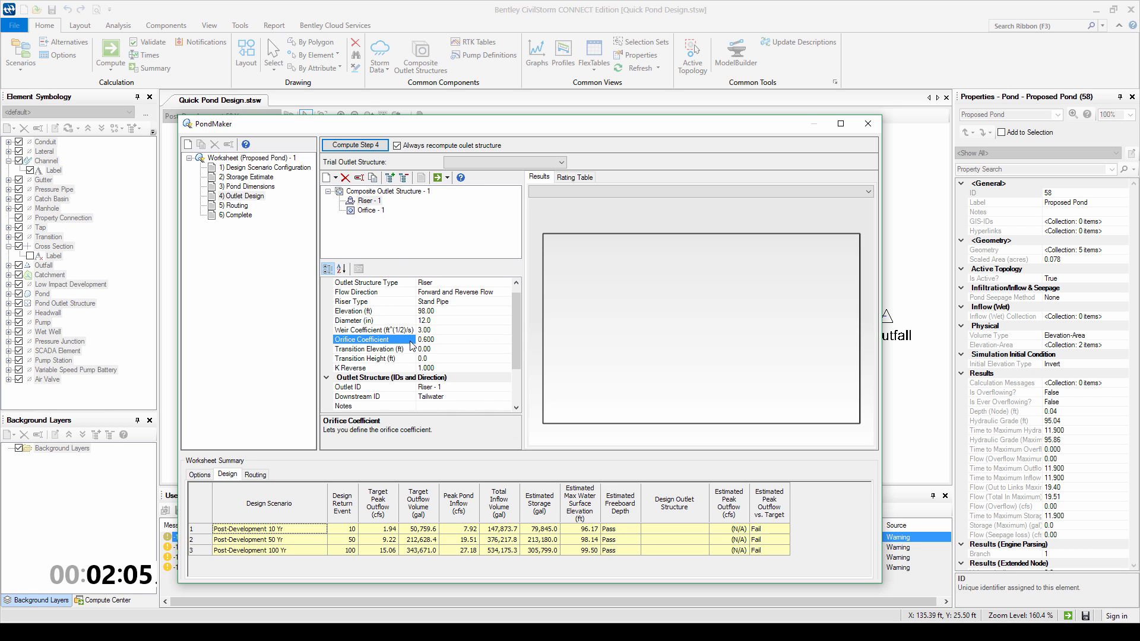
{"action": "left_click", "coordinate": [380, 191]}
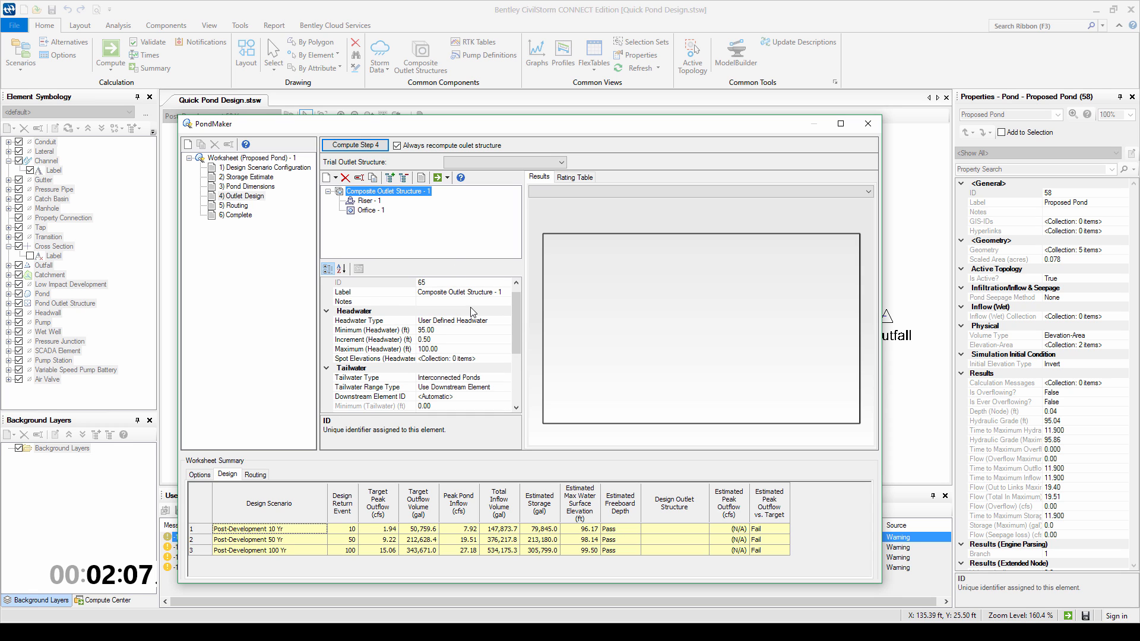
{"action": "left_click", "coordinate": [437, 177]}
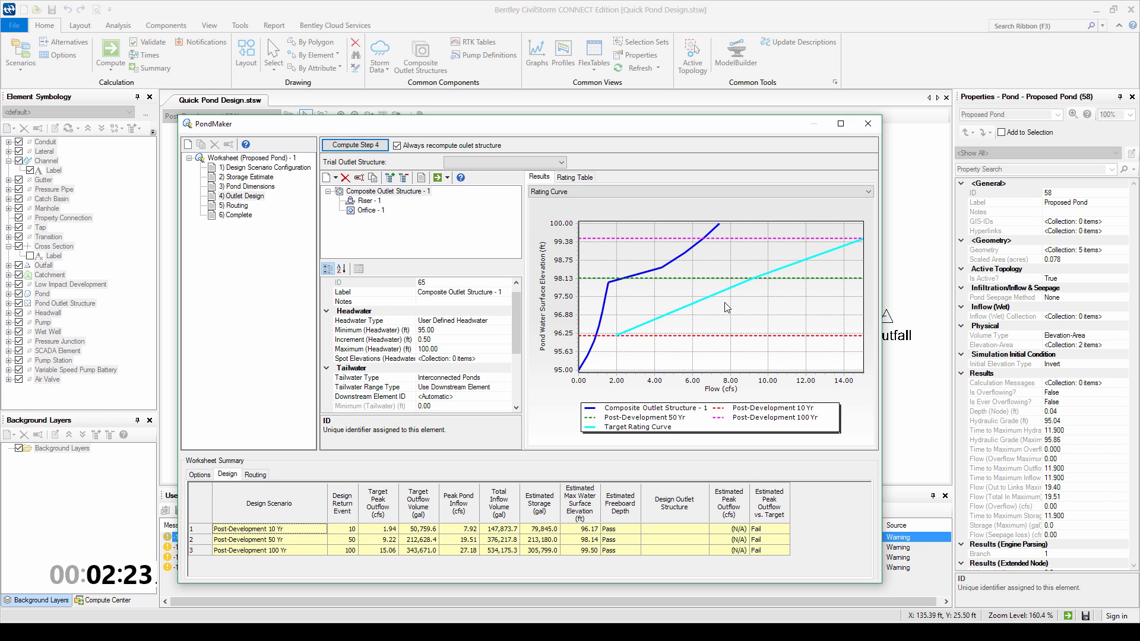
- Increase the orifice diameter to 8 in and recompute the outlet rating curve
{"action": "left_click", "coordinate": [368, 211]}
{"action": "scroll", "coordinate": [514, 343], "scroll_direction": "down", "scroll_amount": 3}
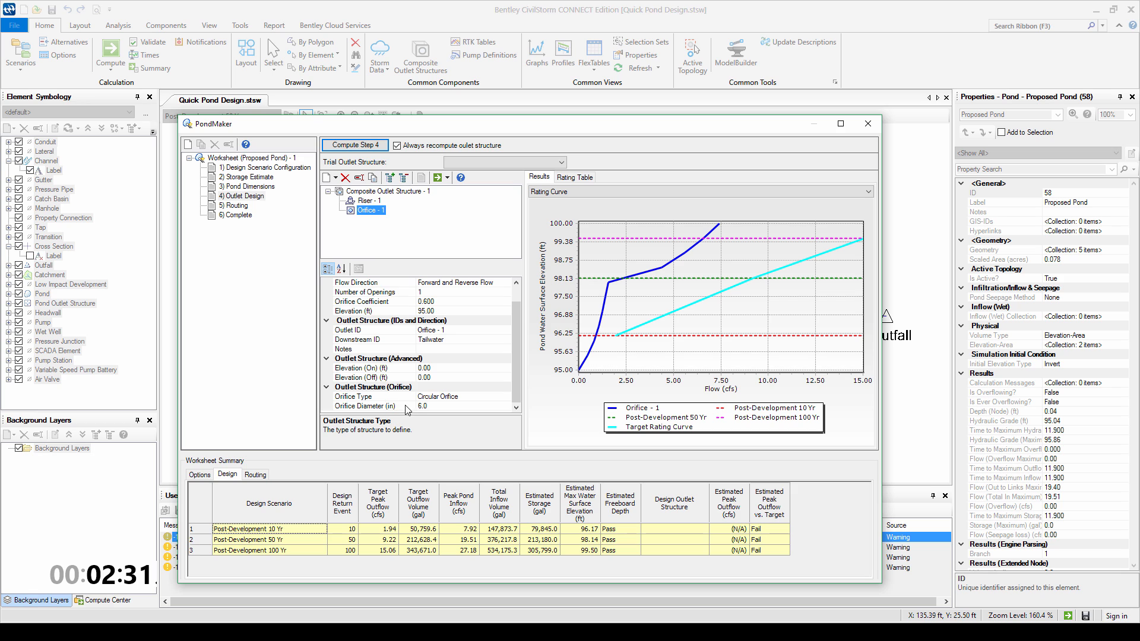
{"action": "left_click", "coordinate": [412, 406]}
{"action": "left_click", "coordinate": [409, 400]}
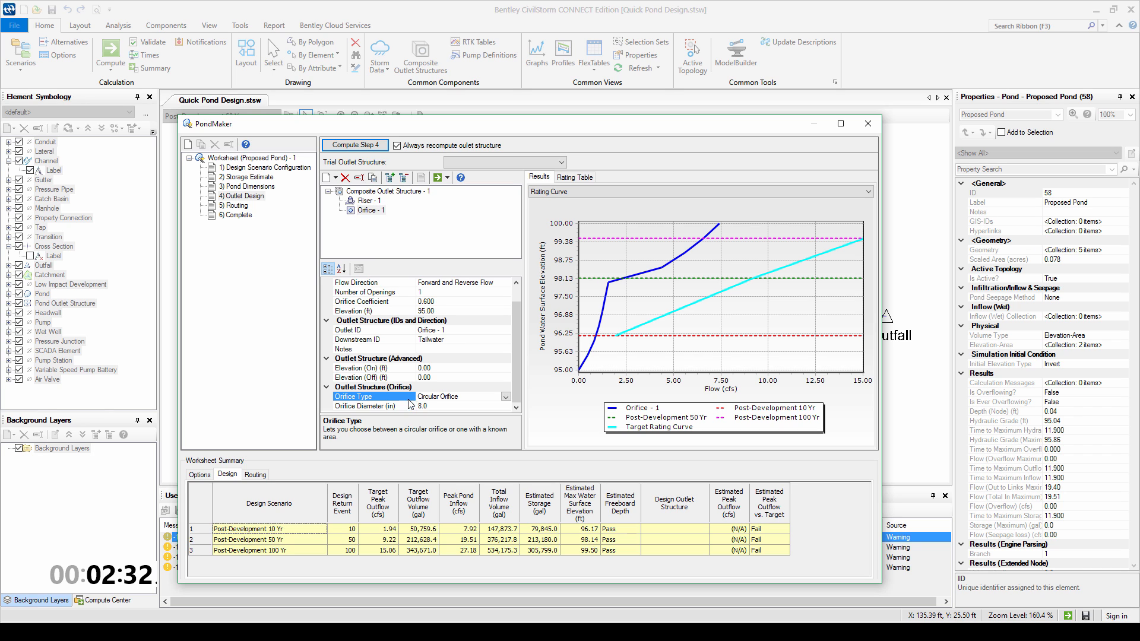
{"action": "left_click", "coordinate": [438, 178]}
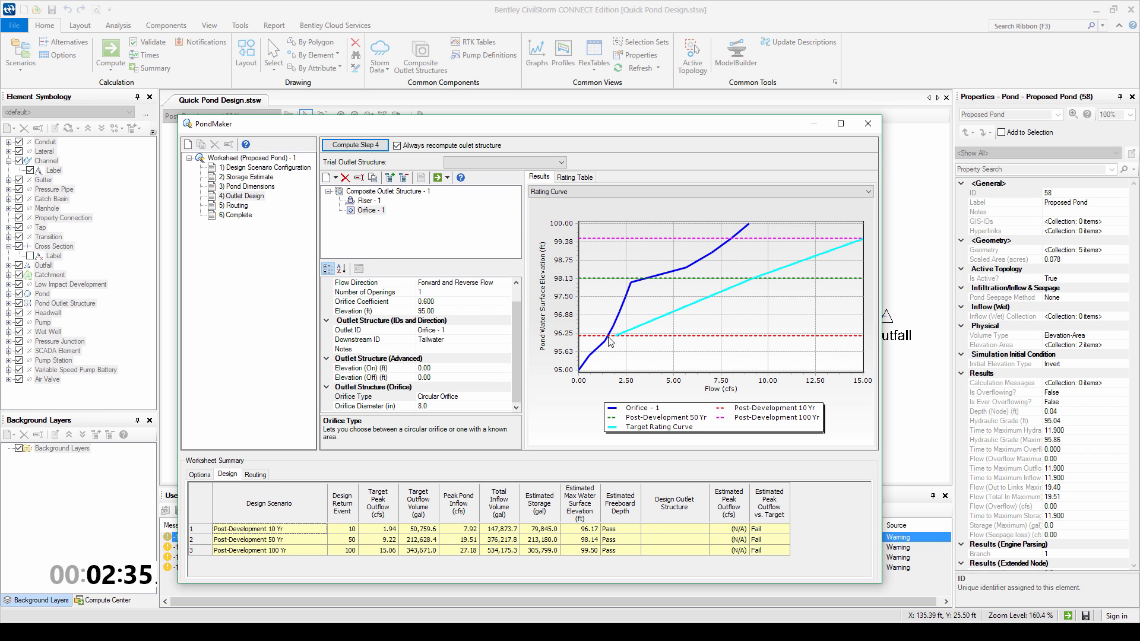
- Set the riser's diameter to 18 in and its elevation to 97.5 ft, and recompute the outlet rating curve
{"action": "left_click", "coordinate": [368, 201]}
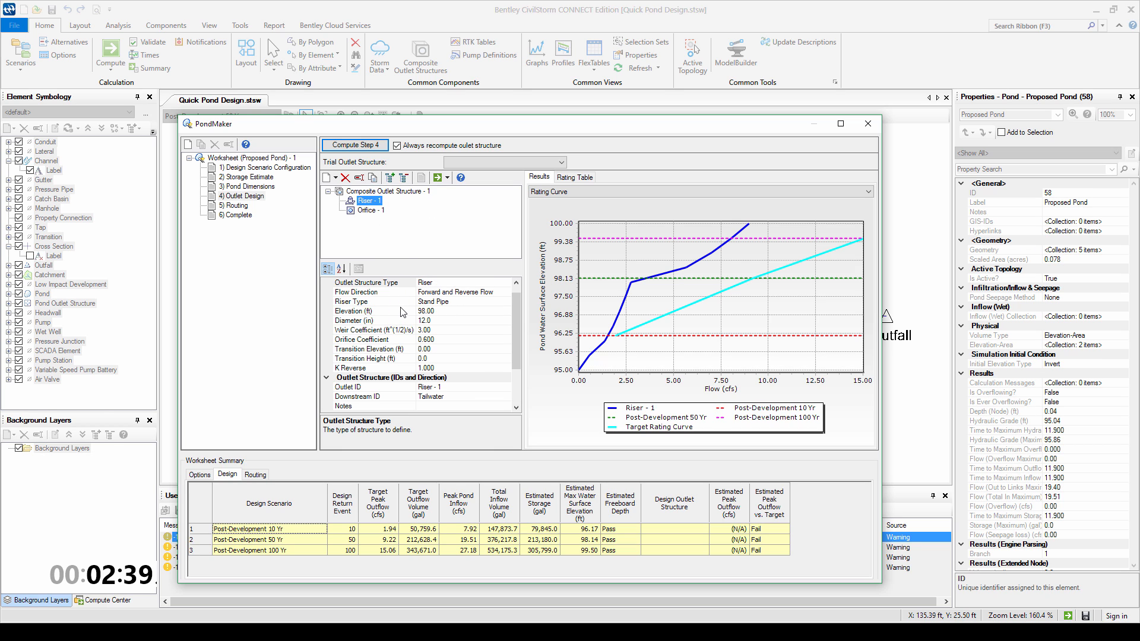
{"action": "left_click", "coordinate": [396, 321]}
{"action": "type", "text": "18"}
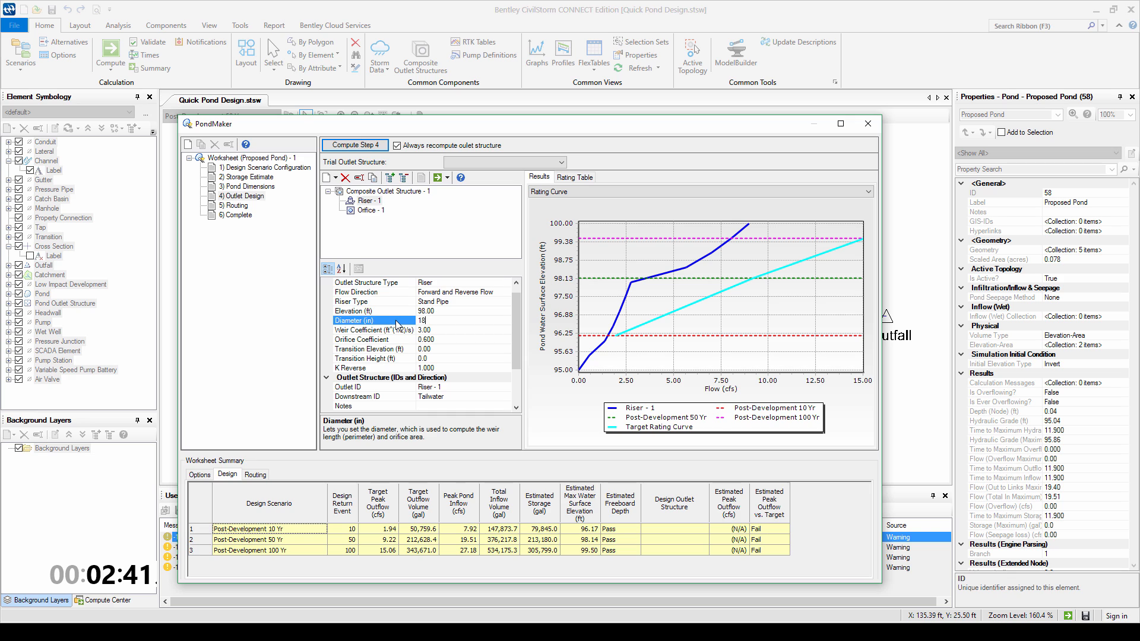
{"action": "left_click", "coordinate": [392, 313]}
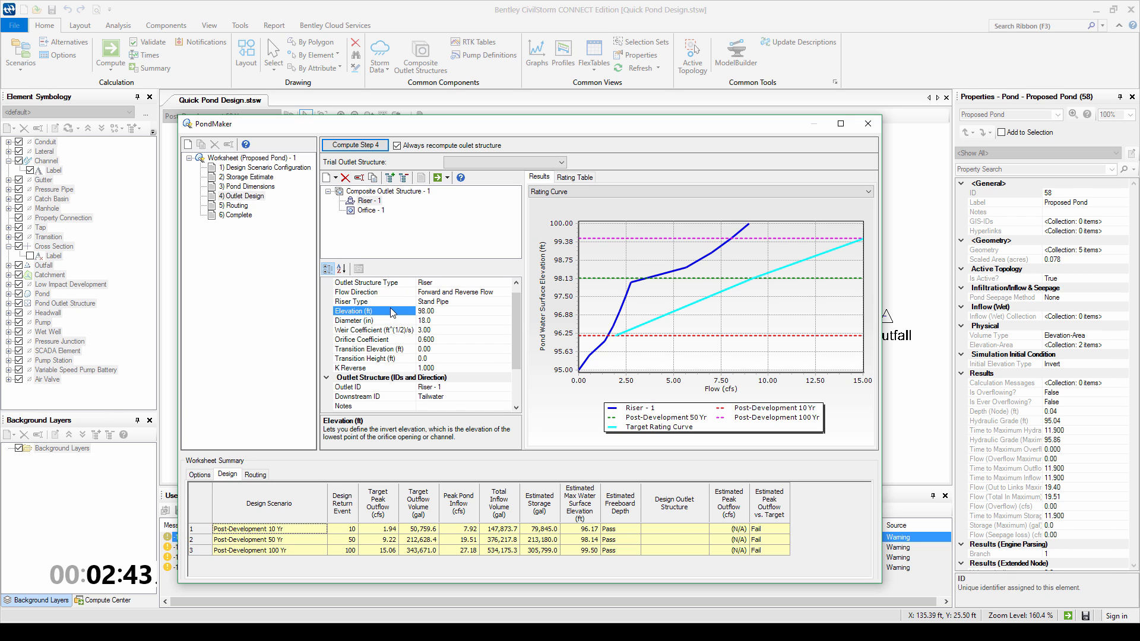
{"action": "type", "text": "97.5"}
{"action": "key", "text": "Return"}
{"action": "left_click", "coordinate": [438, 177]}
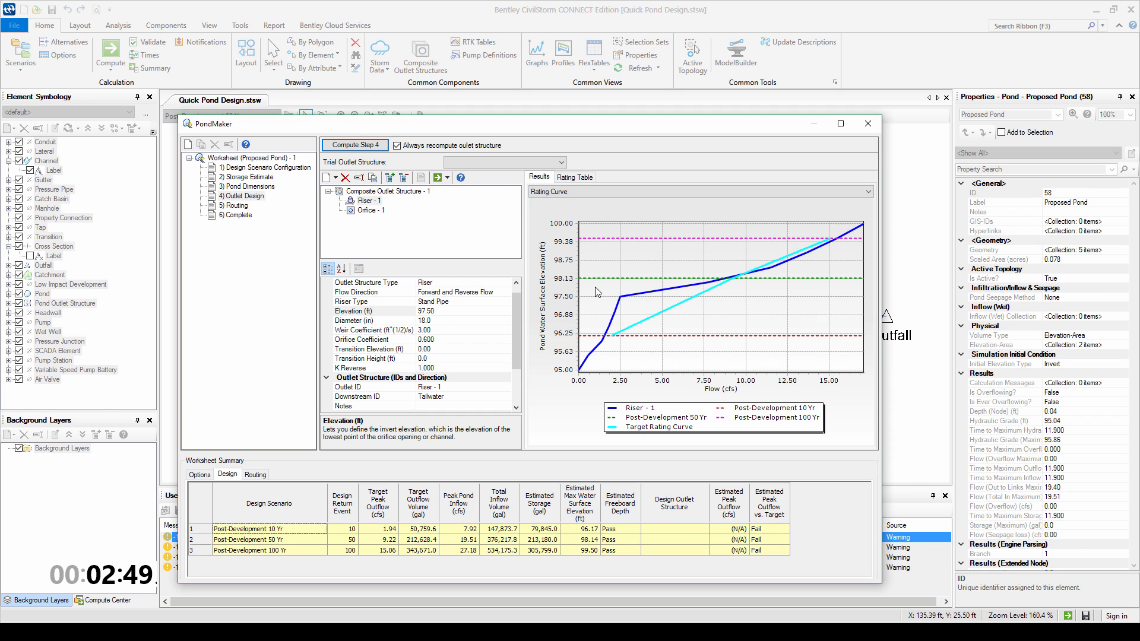
- Assign Composite Outlet Structure - 1 as the trial outlet with a Free Outfall tailwater, and compute steps 4 and 5
{"action": "left_click", "coordinate": [504, 162]}
{"action": "left_click", "coordinate": [481, 176]}
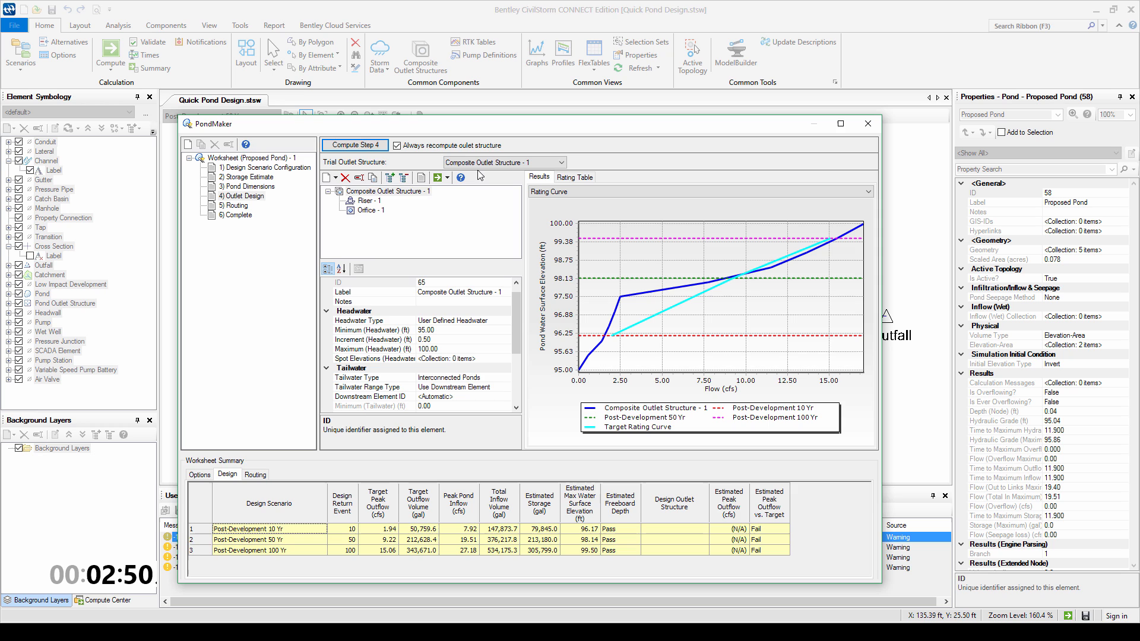
{"action": "left_click", "coordinate": [341, 147]}
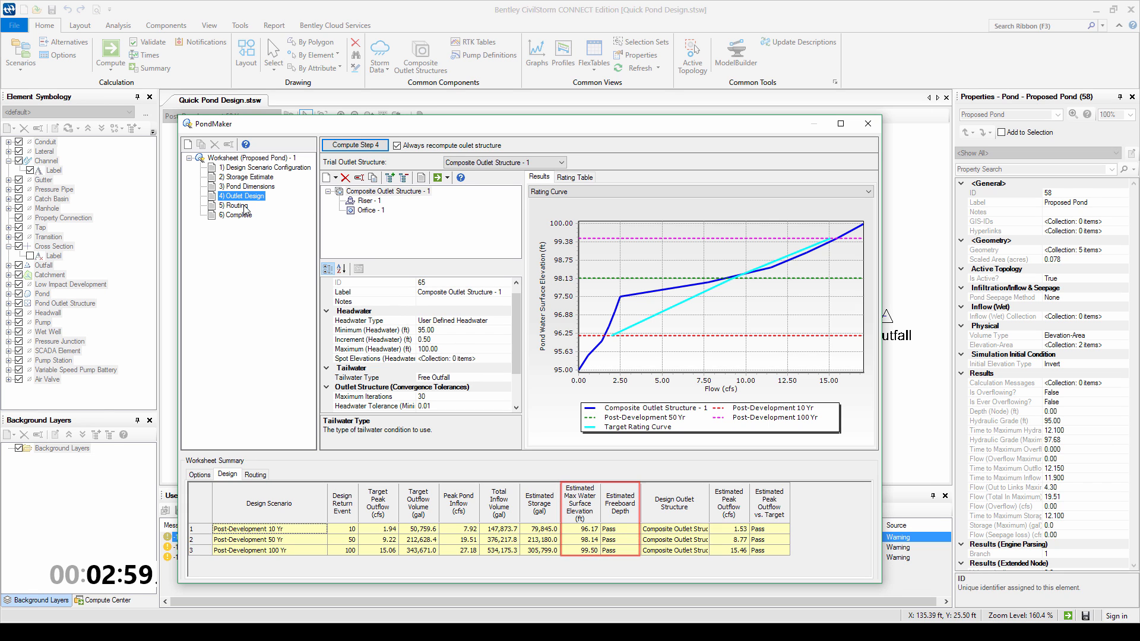
{"action": "left_click", "coordinate": [237, 206]}
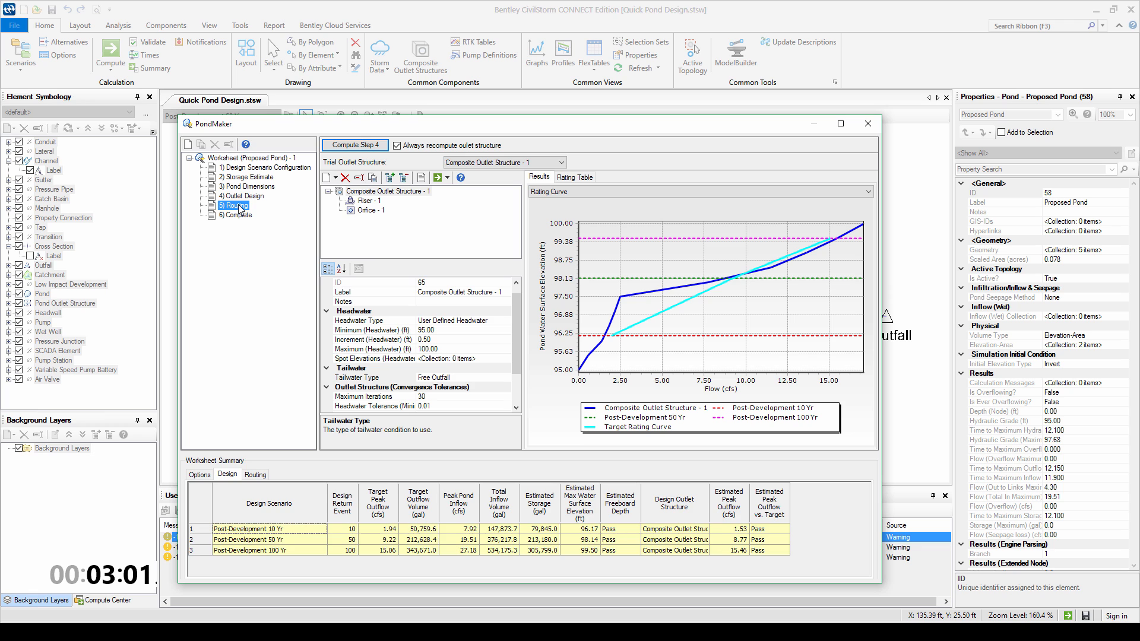
{"action": "left_click", "coordinate": [367, 146]}
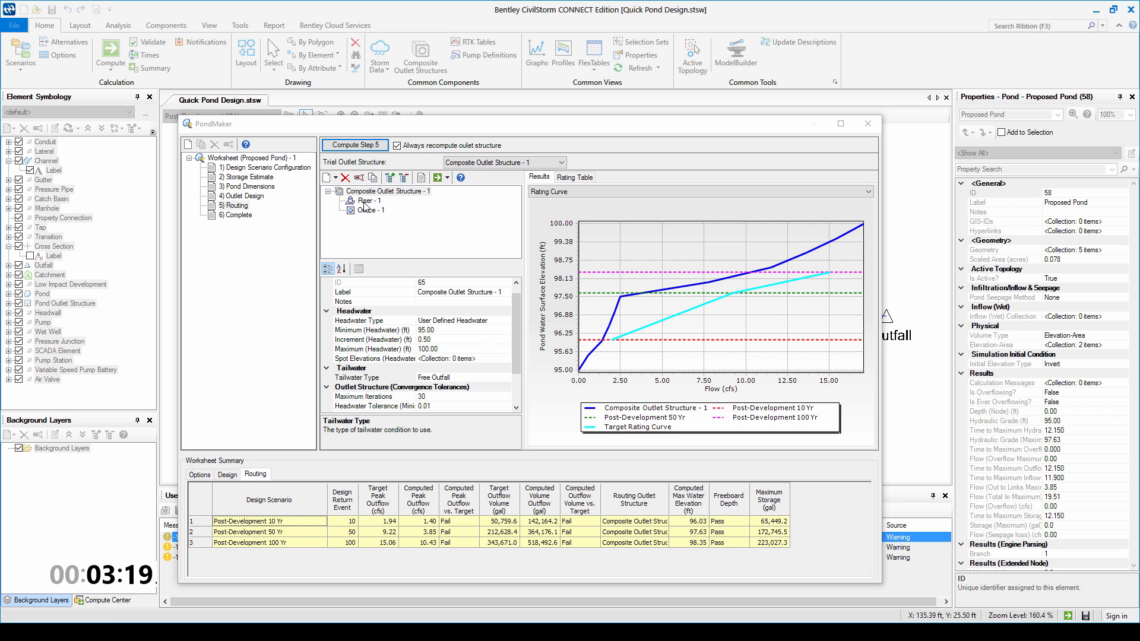
- Lower the riser's elevation to 96.5 ft in the Routing step and recompute the outlet rating curve
{"action": "left_click", "coordinate": [367, 201]}
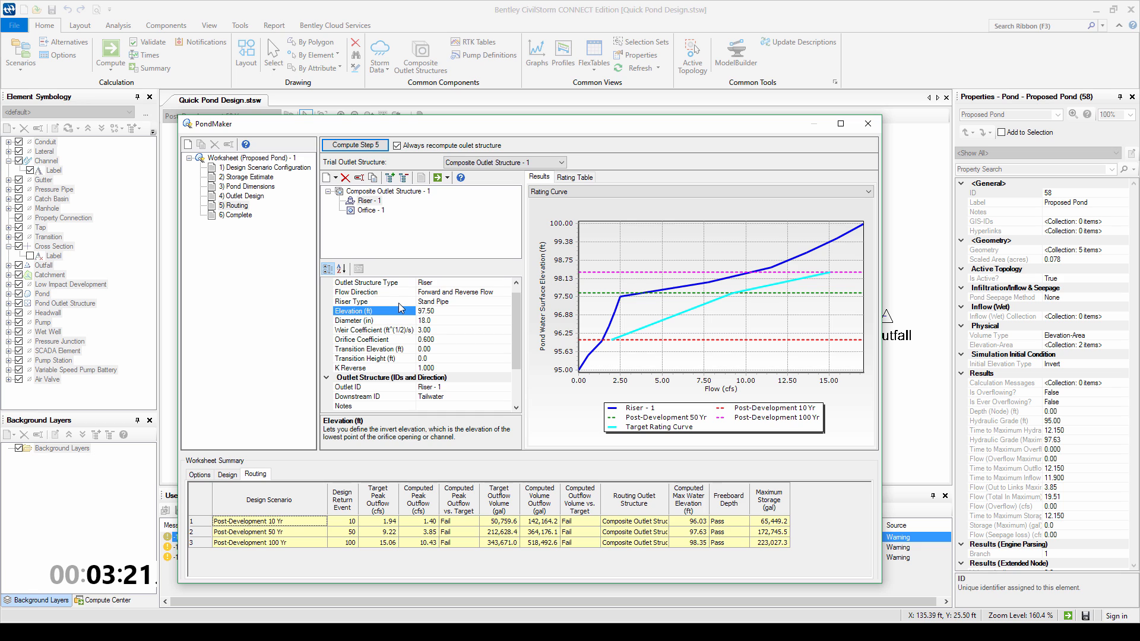
{"action": "type", "text": ".5"}
{"action": "left_click", "coordinate": [437, 178]}
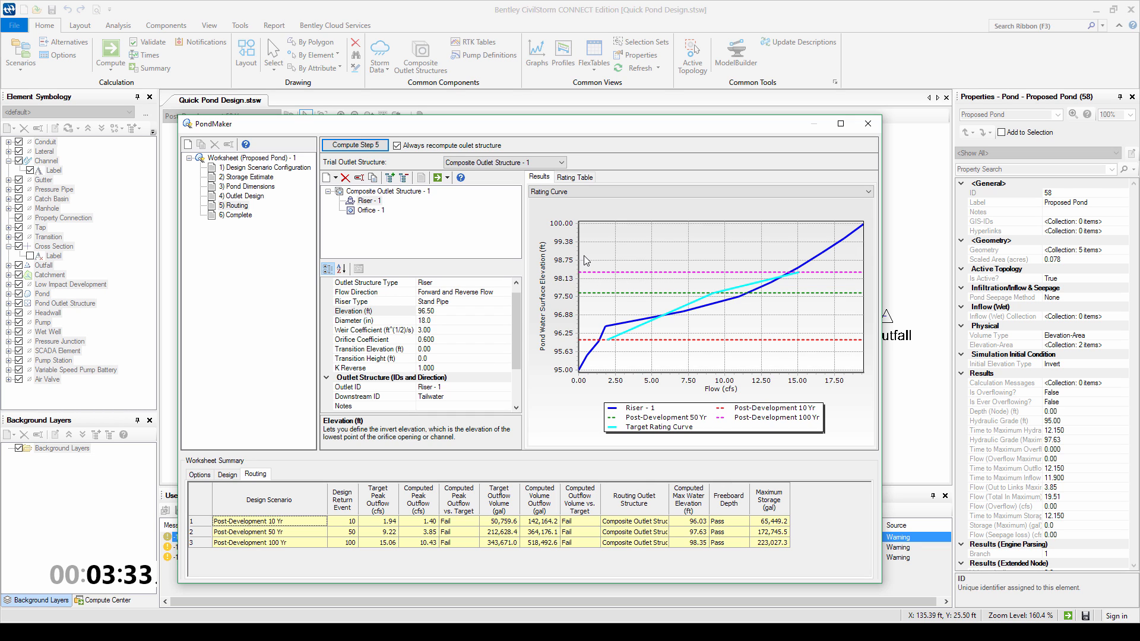
- Multiply all areas in the pond's elevation-area curve by 0.75 using Global Edit, and recompute the routing in step 5
{"action": "left_click", "coordinate": [262, 187]}
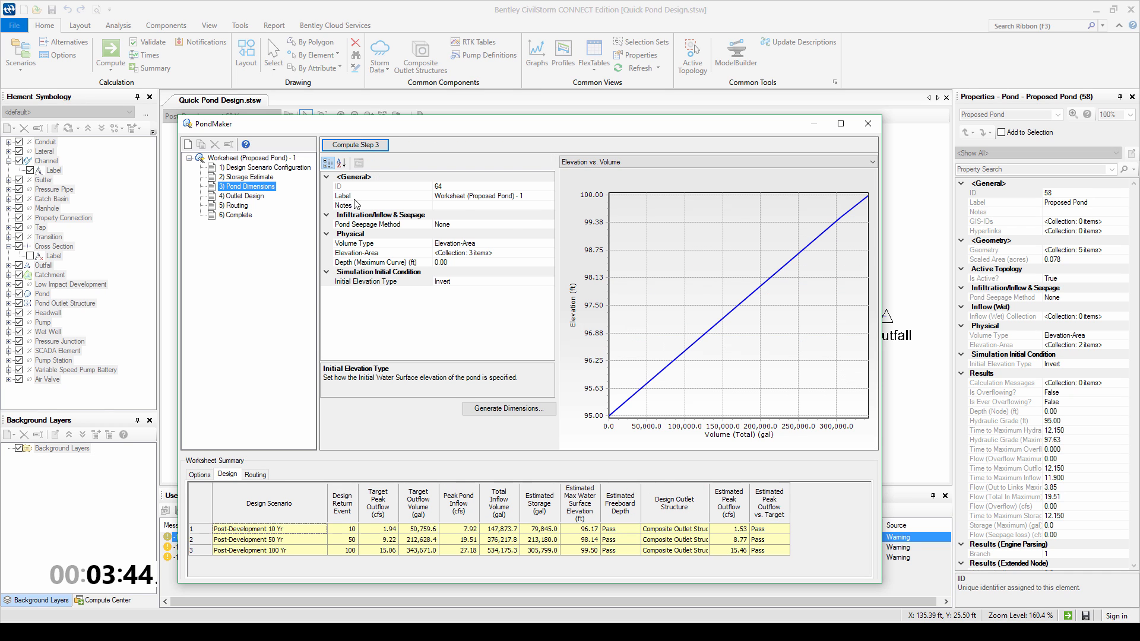
{"action": "left_click", "coordinate": [541, 253]}
{"action": "left_click", "coordinate": [550, 253]}
{"action": "right_click", "coordinate": [565, 229]}
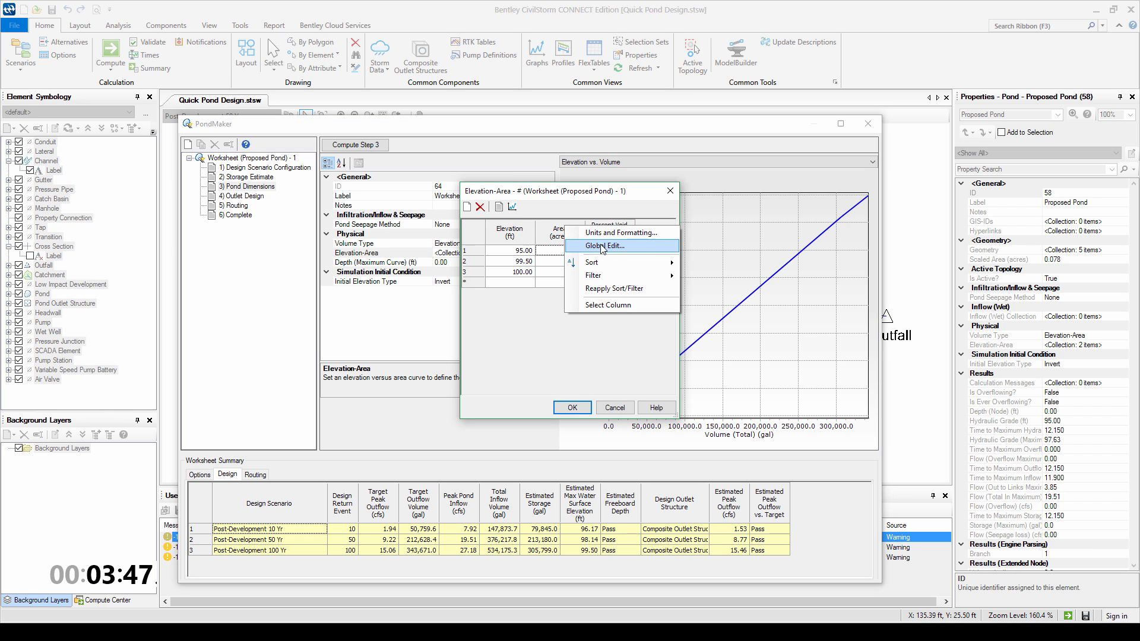
{"action": "left_click", "coordinate": [604, 249]}
{"action": "left_click", "coordinate": [558, 262]}
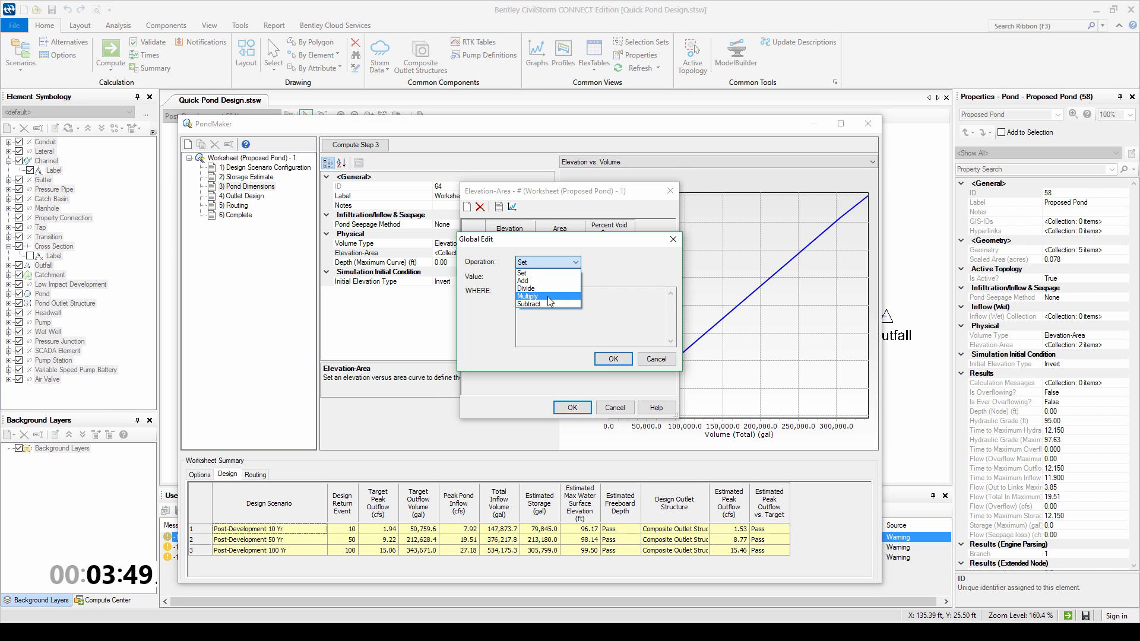
{"action": "left_click", "coordinate": [537, 295]}
{"action": "type", "text": "7"}
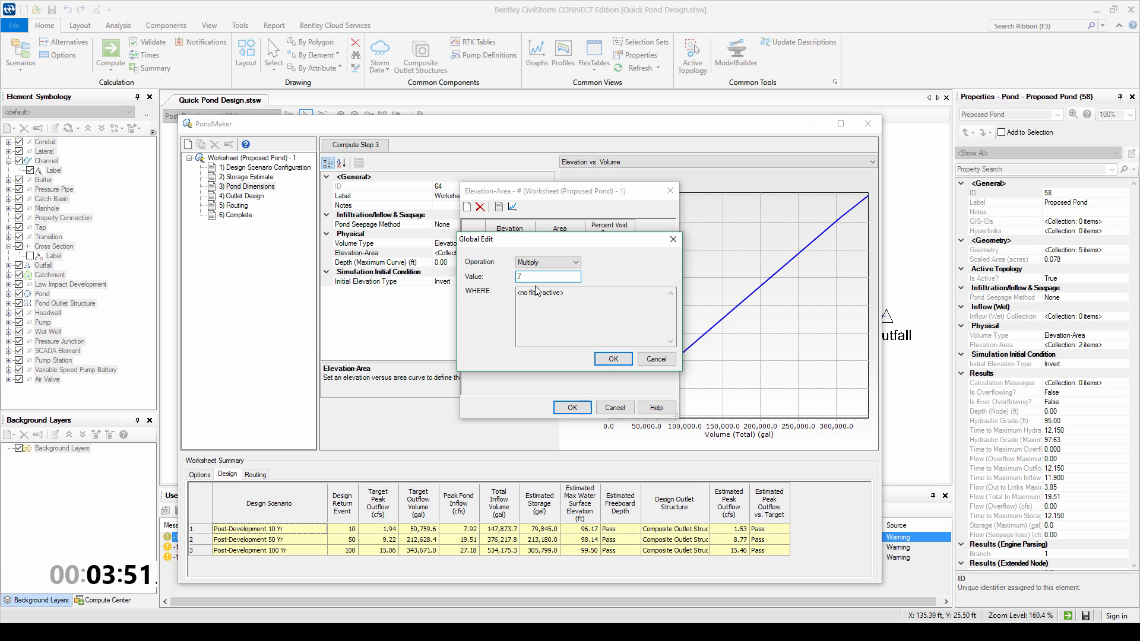
{"action": "type", "text": ".75"}
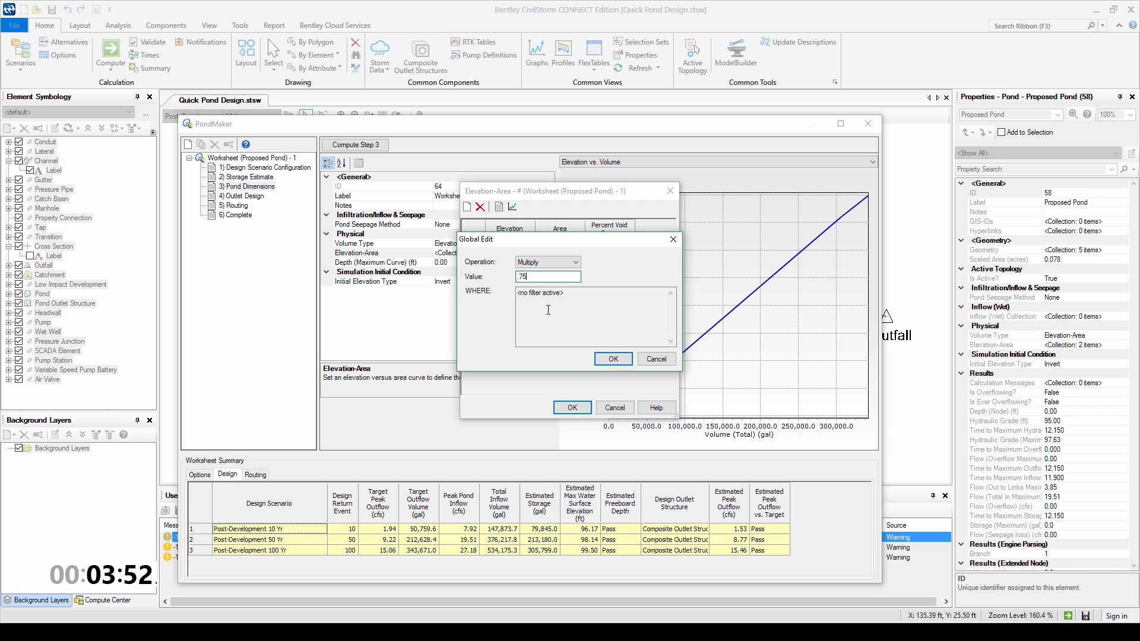
{"action": "left_click", "coordinate": [613, 358]}
{"action": "left_click", "coordinate": [572, 407]}
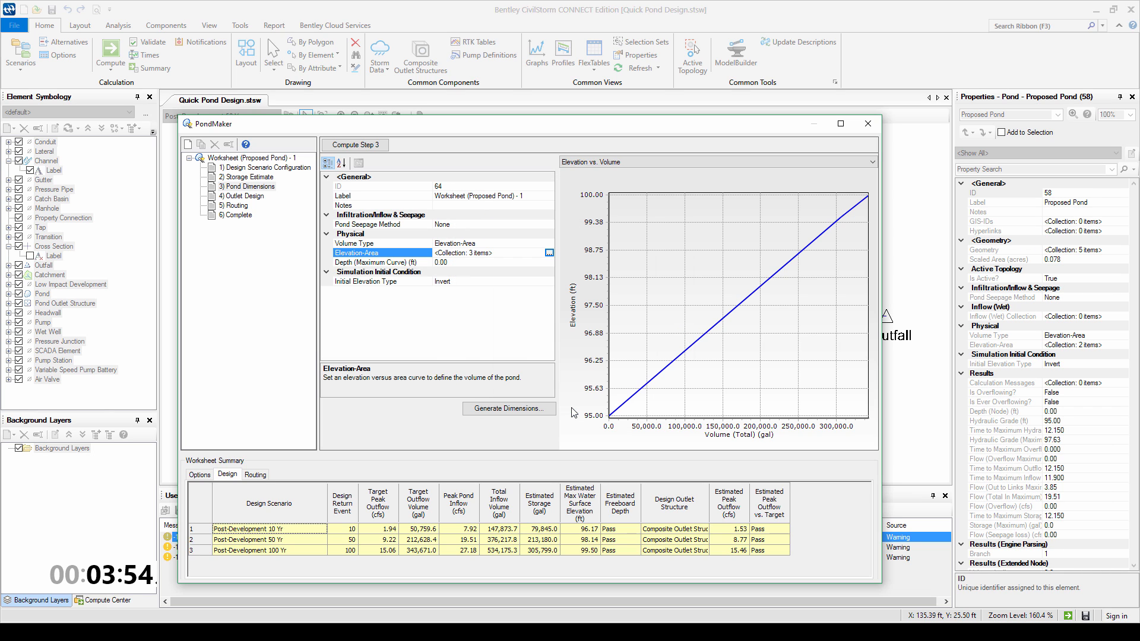
{"action": "left_click", "coordinate": [237, 206]}
{"action": "left_click", "coordinate": [371, 145]}
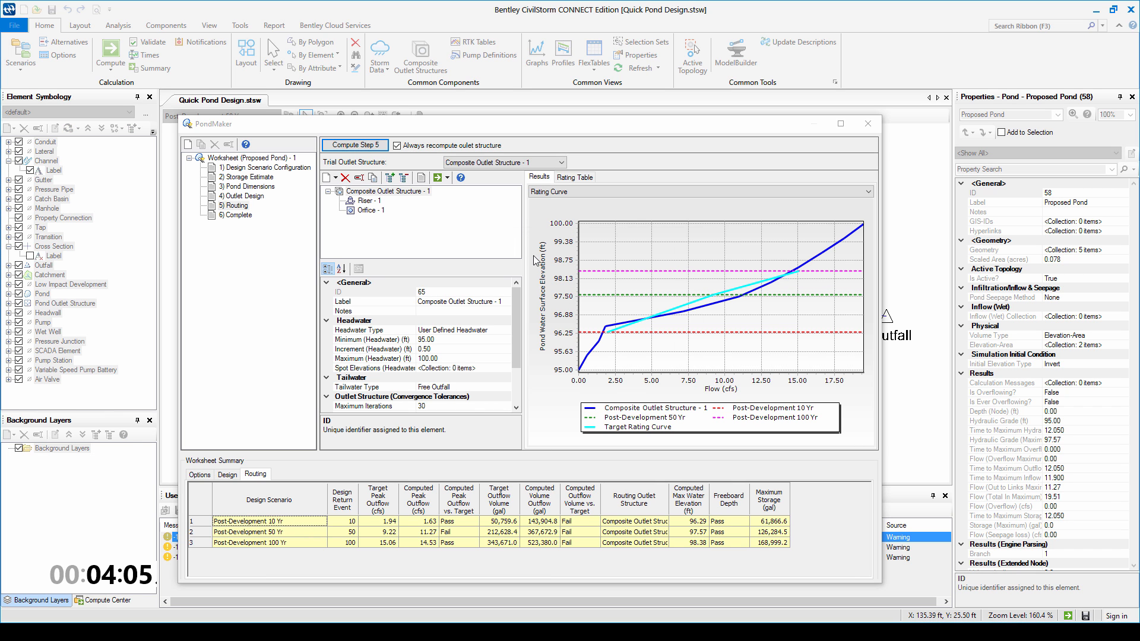
- Set the riser's elevation to 97.5 ft and recompute step 5 for the composite outlet structure
{"action": "left_click", "coordinate": [369, 201]}
{"action": "left_click", "coordinate": [404, 323]}
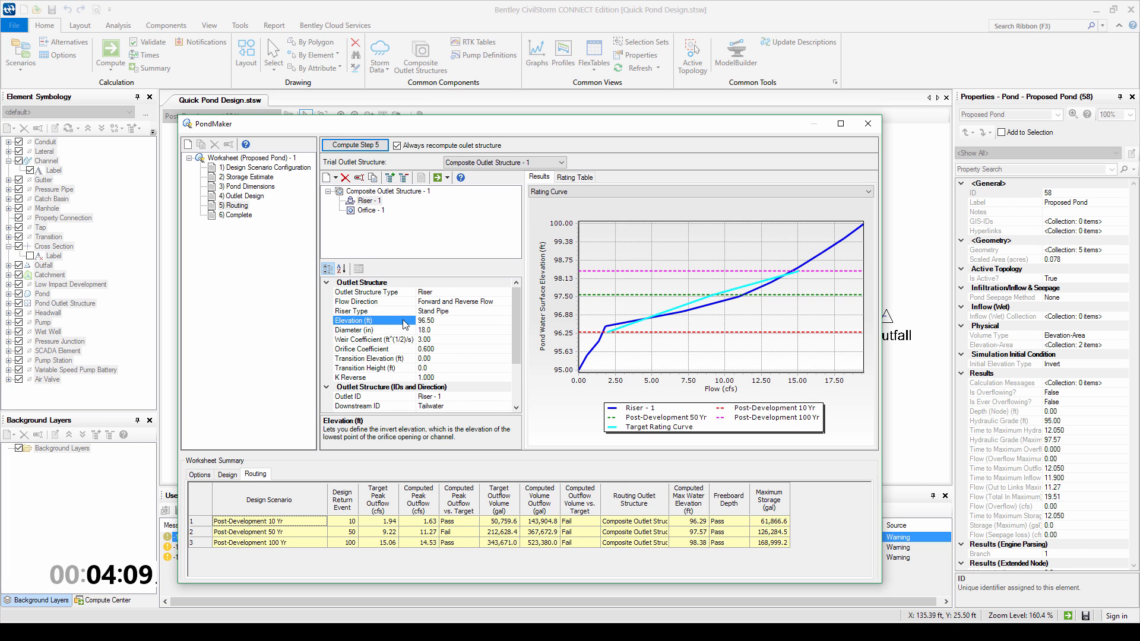
{"action": "type", "text": "97."}
{"action": "left_click", "coordinate": [403, 191]}
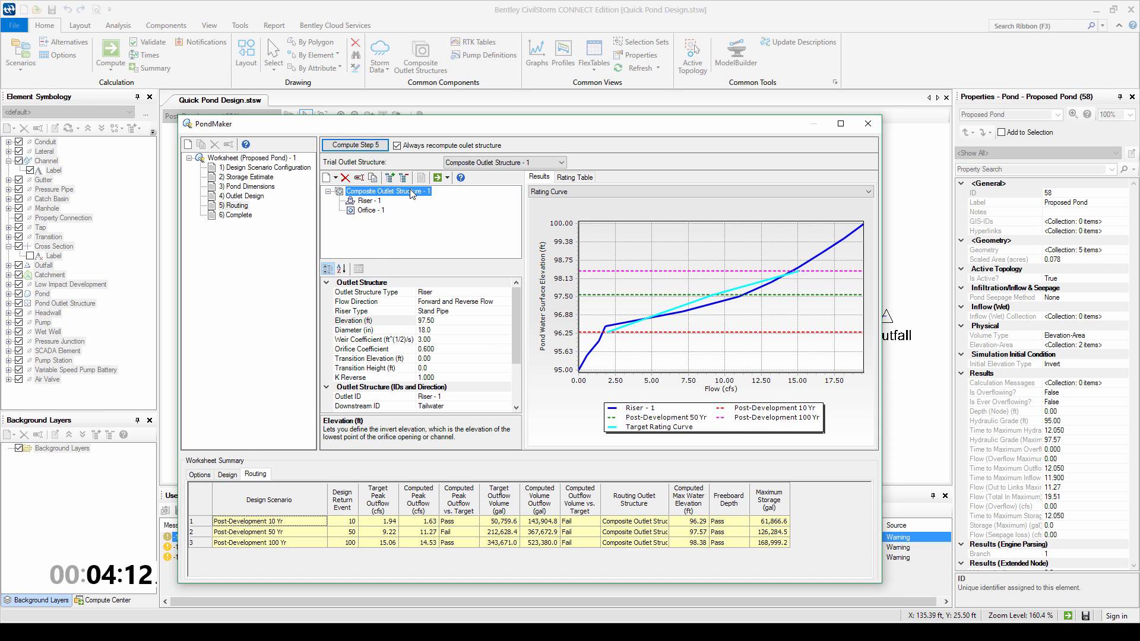
{"action": "left_click", "coordinate": [365, 147]}
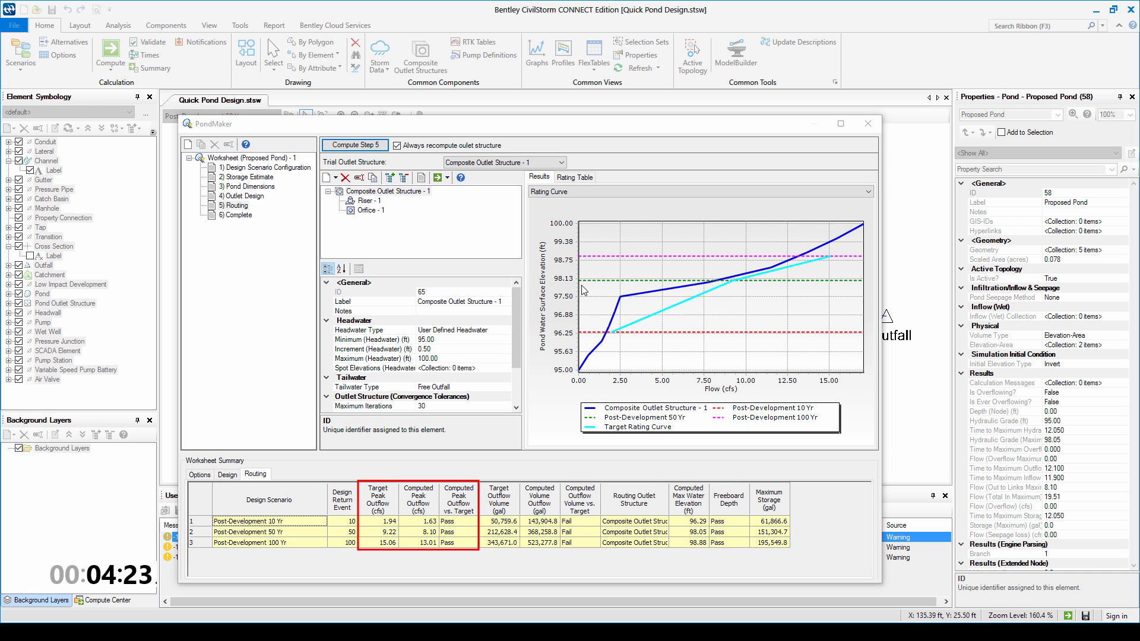
- Export the completed worksheet's pond and outlet configuration to the associated scenarios, confirm applying the values, and close PondMaker
{"action": "left_click", "coordinate": [240, 216]}
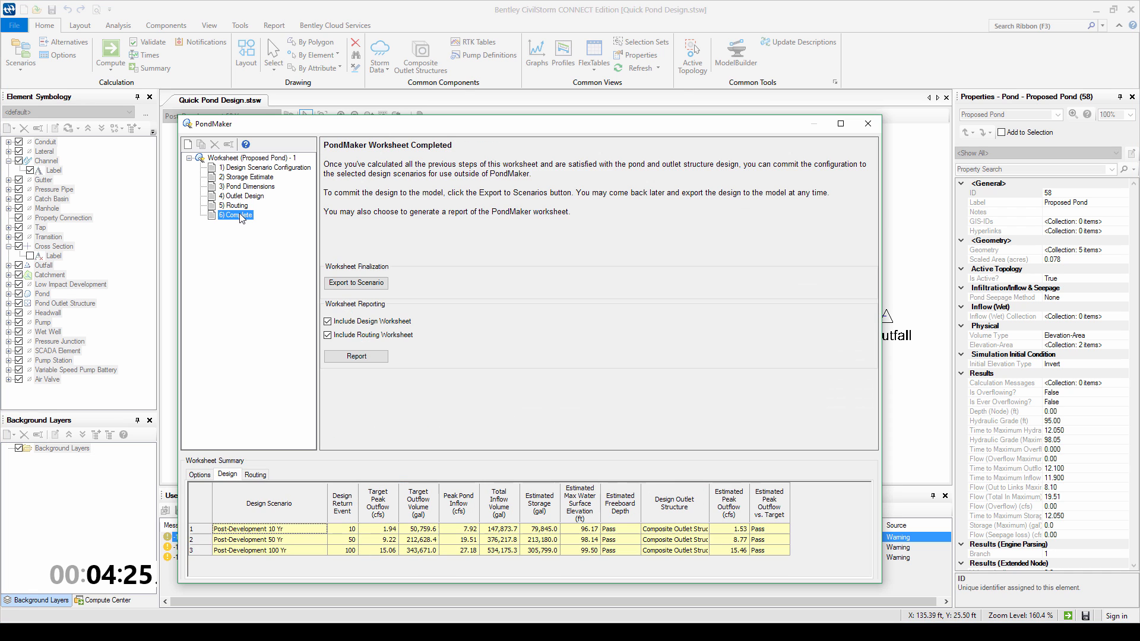
{"action": "left_click", "coordinate": [368, 291]}
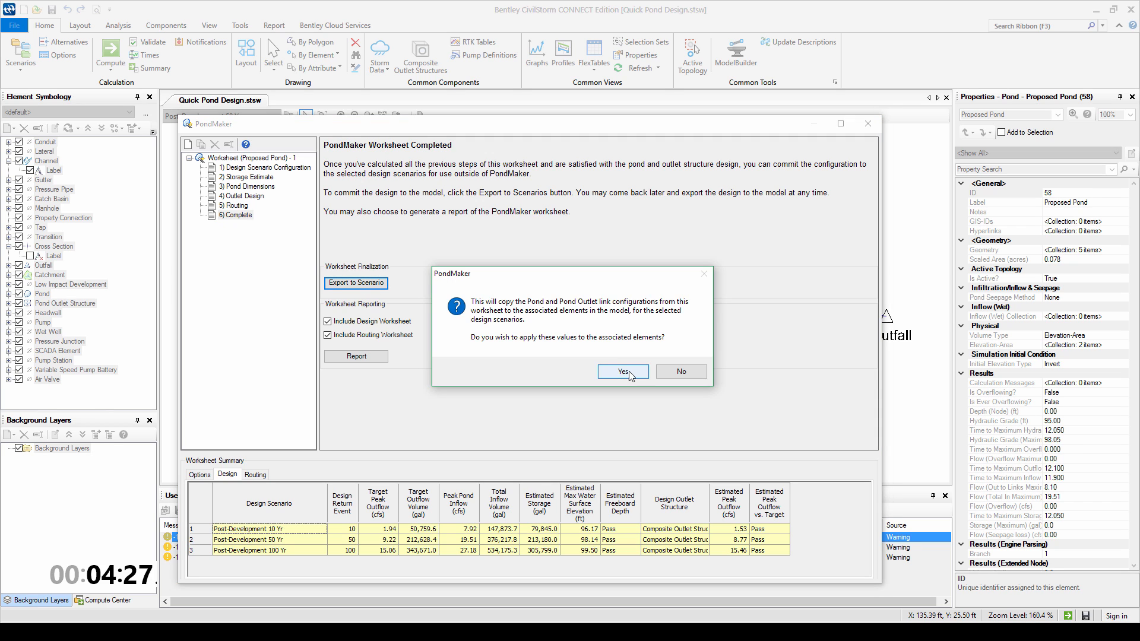
{"action": "left_click", "coordinate": [629, 374]}
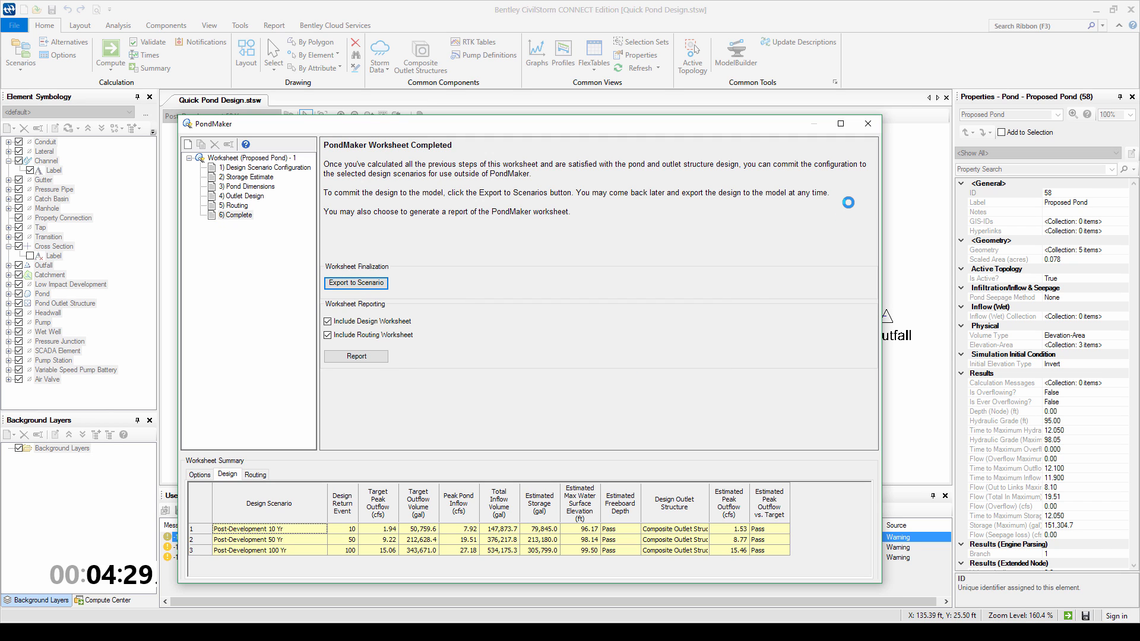
{"action": "left_click", "coordinate": [868, 124]}
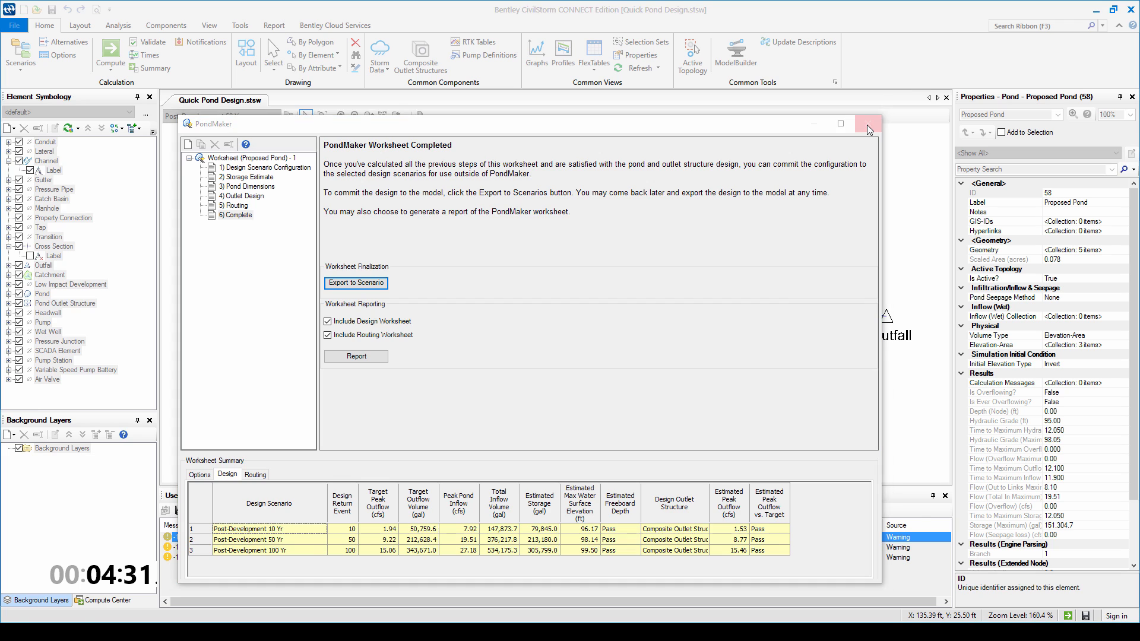
- Make Pre-Development 100 Yr the active scenario and compute it
{"action": "left_click", "coordinate": [261, 117]}
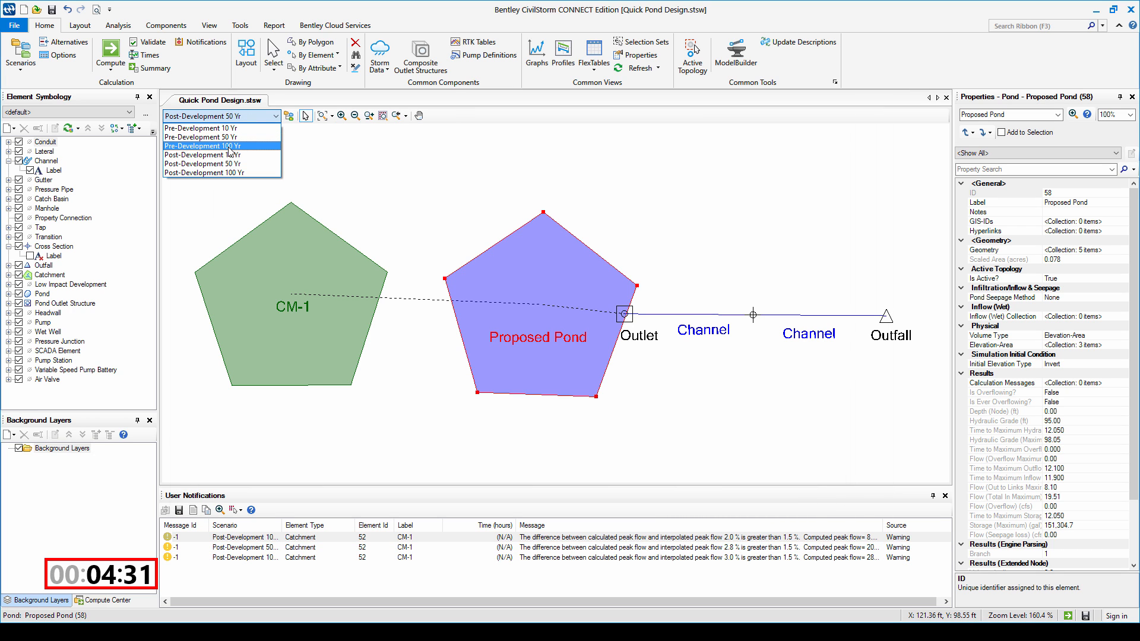
{"action": "left_click", "coordinate": [231, 152]}
{"action": "left_click", "coordinate": [110, 53]}
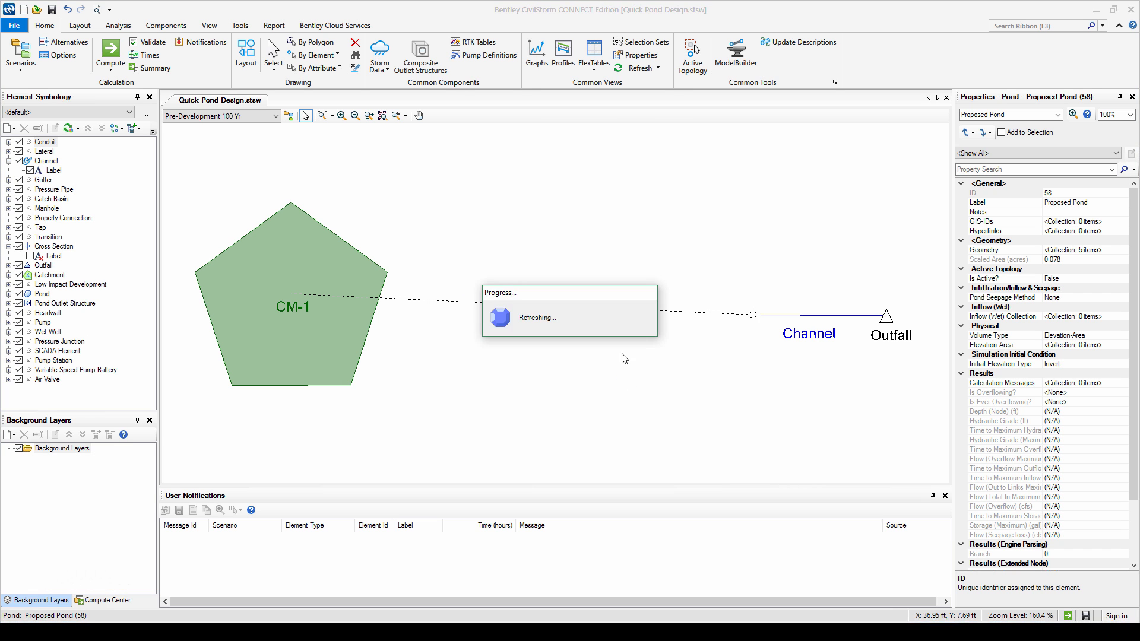
{"action": "left_click", "coordinate": [673, 438]}
- Switch to Post-Development 100 Yr and graph CM-1 together with the Proposed Pond, adding the pond's Flow (Total In) and Flow (Total Out) fields
{"action": "left_click", "coordinate": [216, 116]}
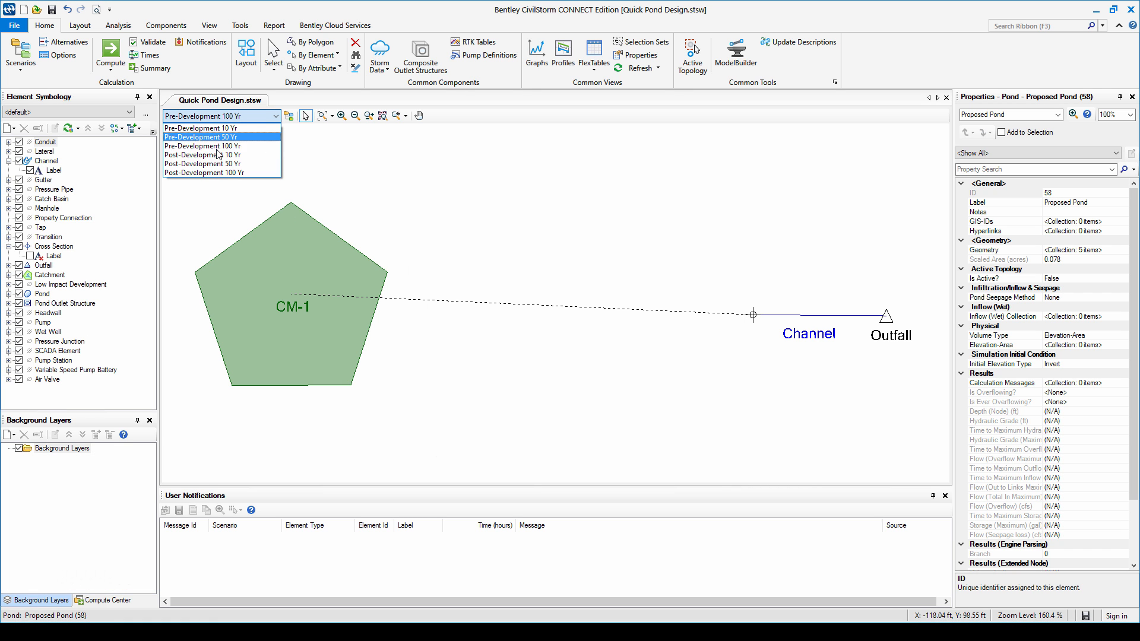
{"action": "left_click", "coordinate": [222, 172]}
{"action": "left_click", "coordinate": [328, 263], "text": "ctrl"}
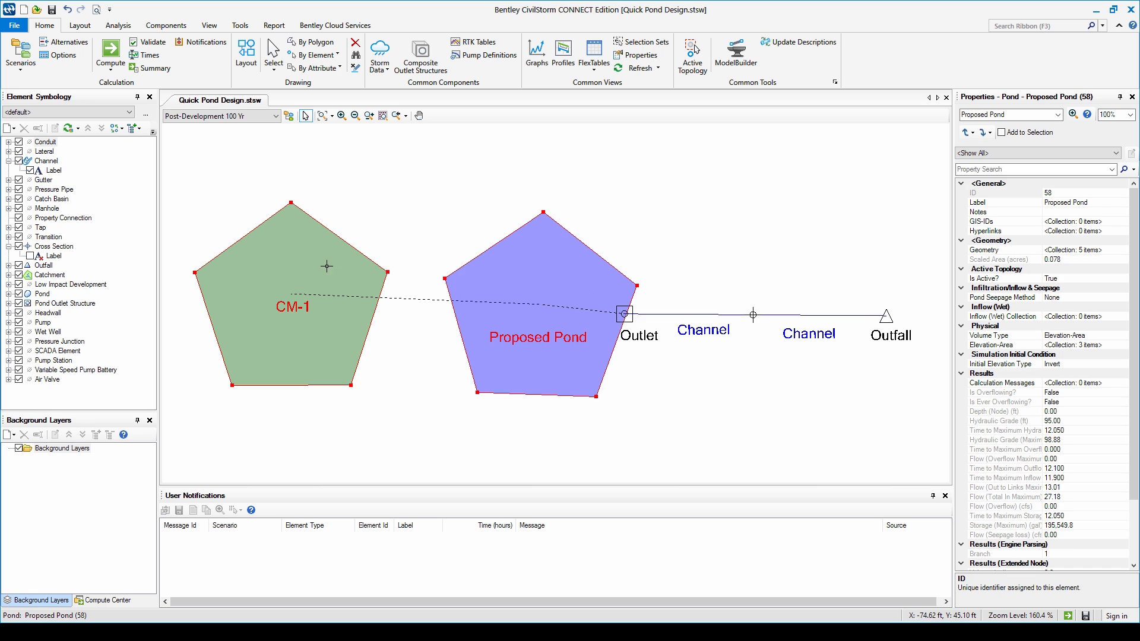
{"action": "right_click", "coordinate": [328, 267]}
{"action": "left_click", "coordinate": [357, 391]}
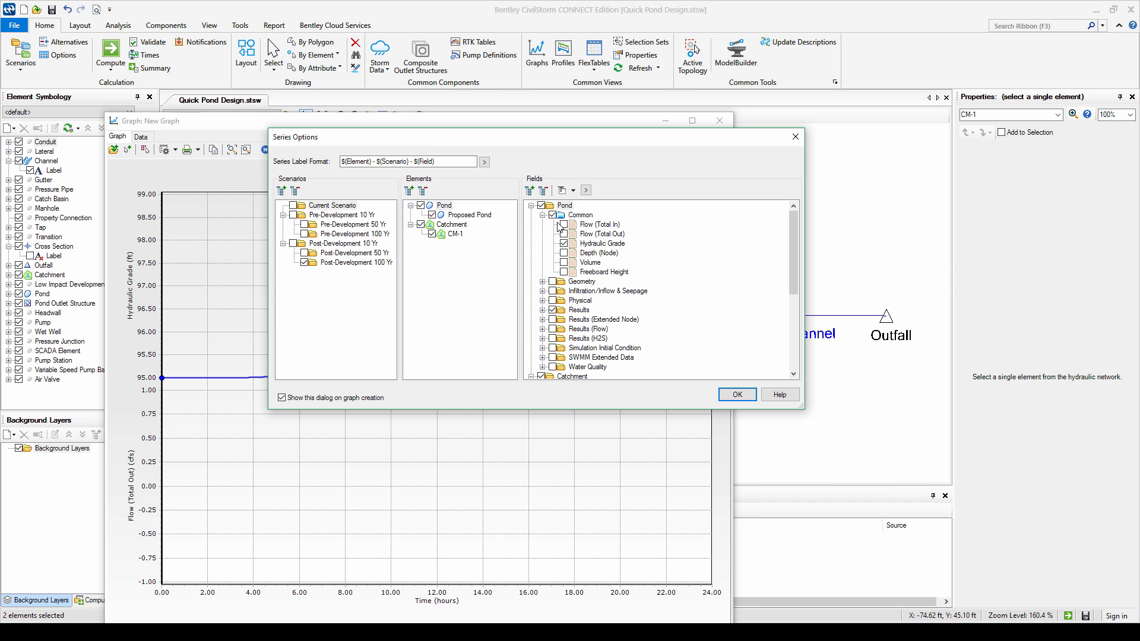
{"action": "left_click", "coordinate": [565, 234]}
{"action": "left_click", "coordinate": [737, 395]}
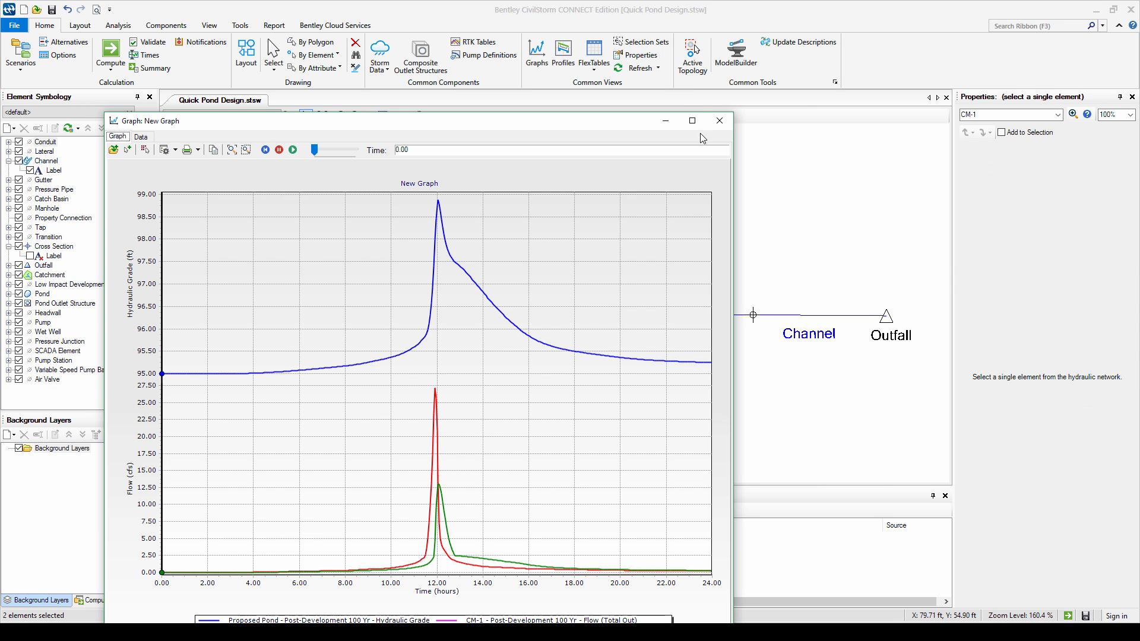
- Maximize the graph and add the Pre-Development 100 Yr scenario to its series for comparison
{"action": "double_click", "coordinate": [700, 122]}
{"action": "right_click", "coordinate": [375, 171]}
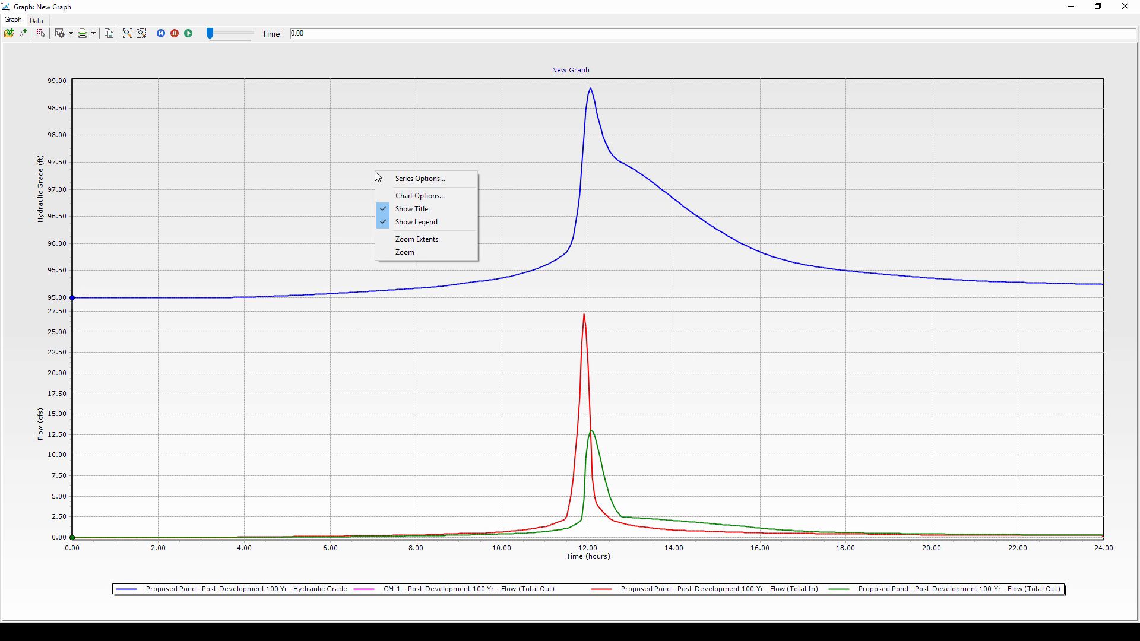
{"action": "left_click", "coordinate": [402, 178]}
{"action": "left_click", "coordinate": [305, 234]}
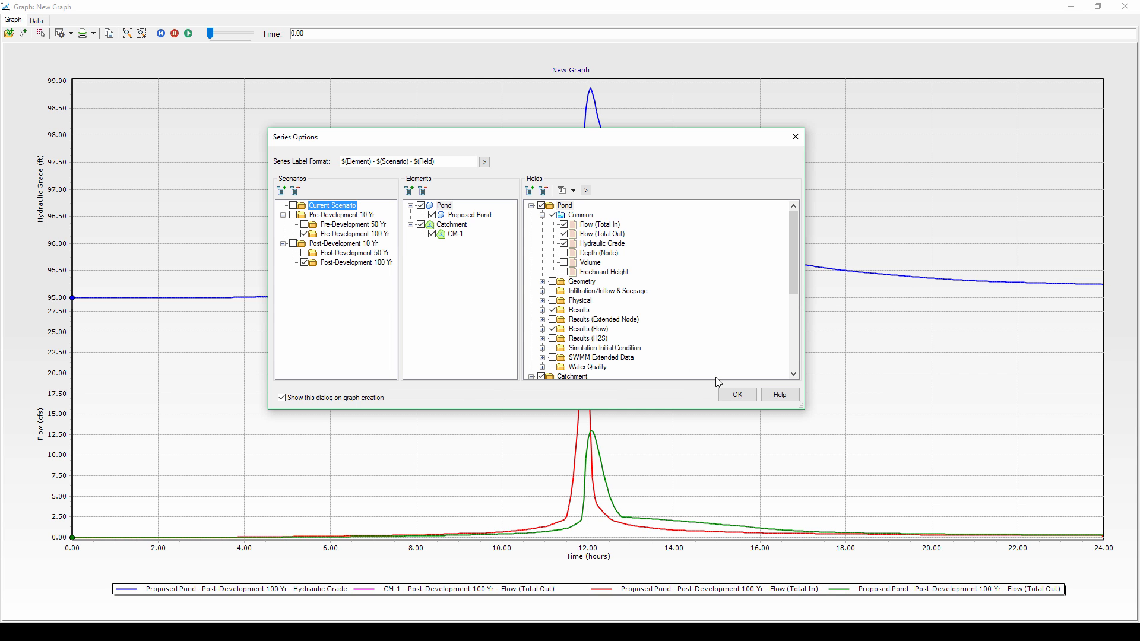
{"action": "left_click", "coordinate": [728, 395]}
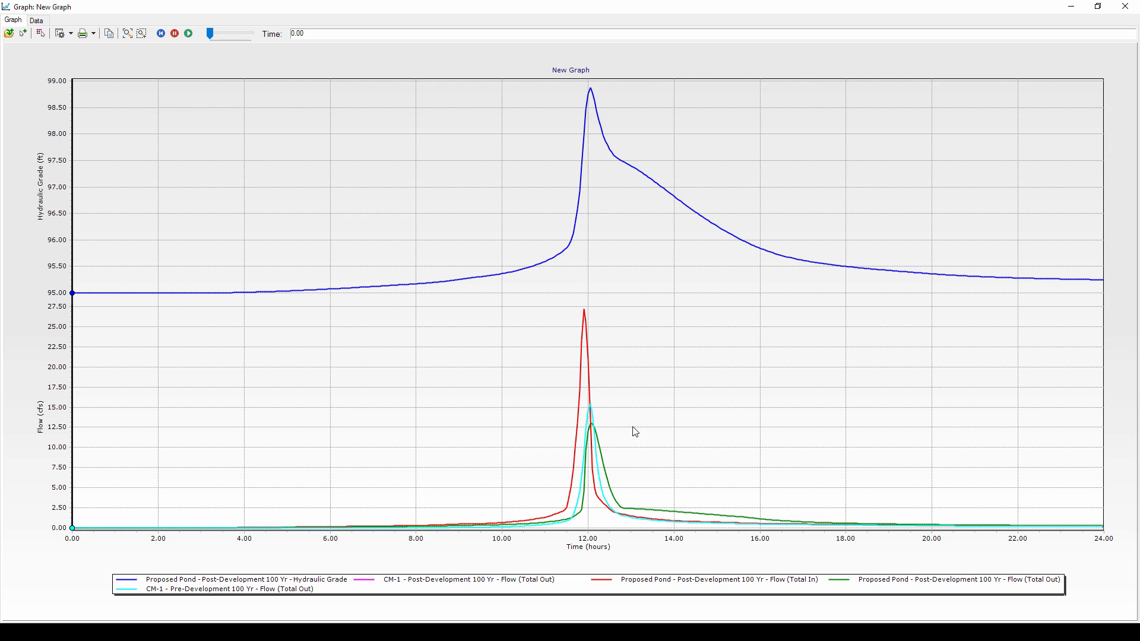